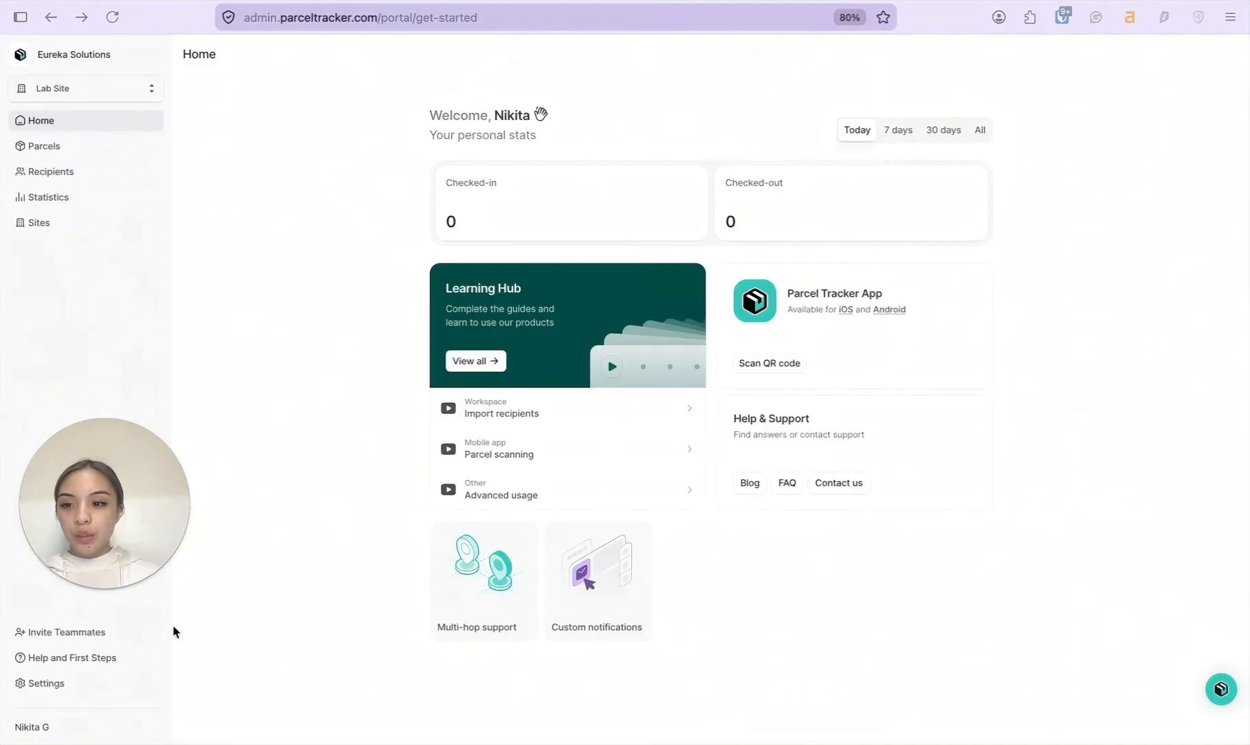
Rename the company in General settings to Platypus Solutions.
click(46, 683)
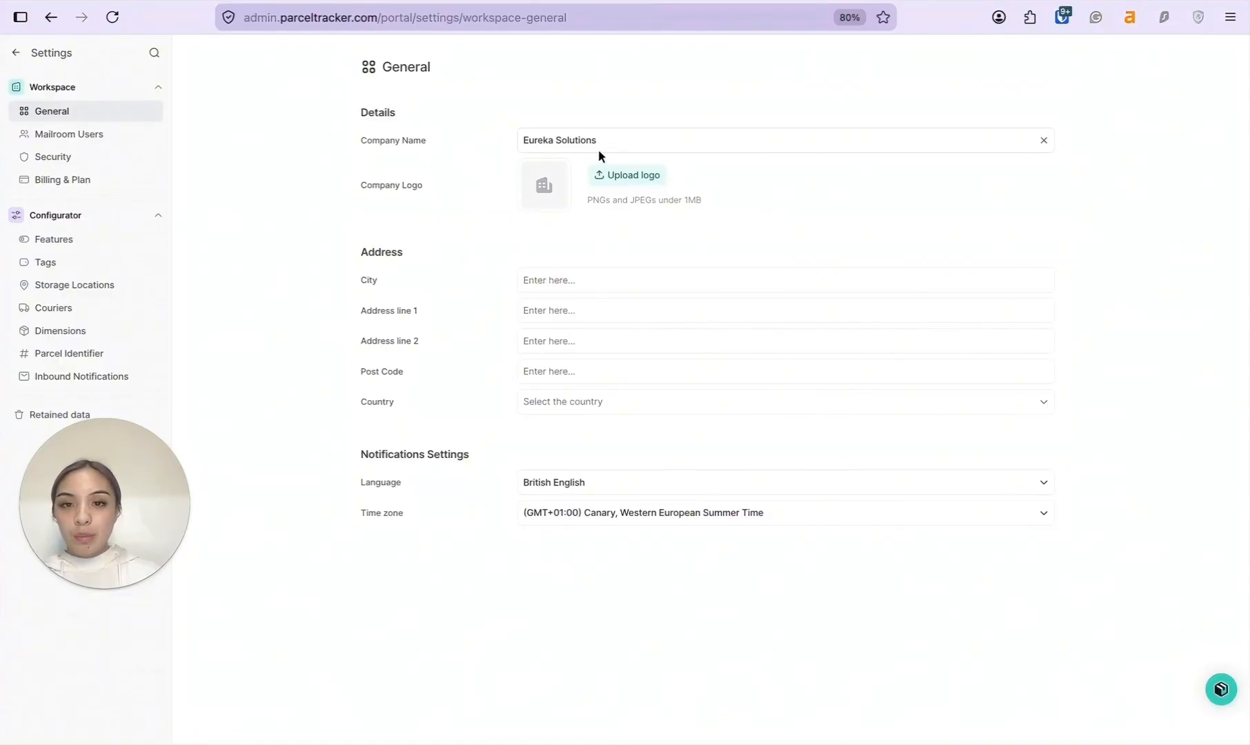
double_click(530, 141)
text(Platypus)
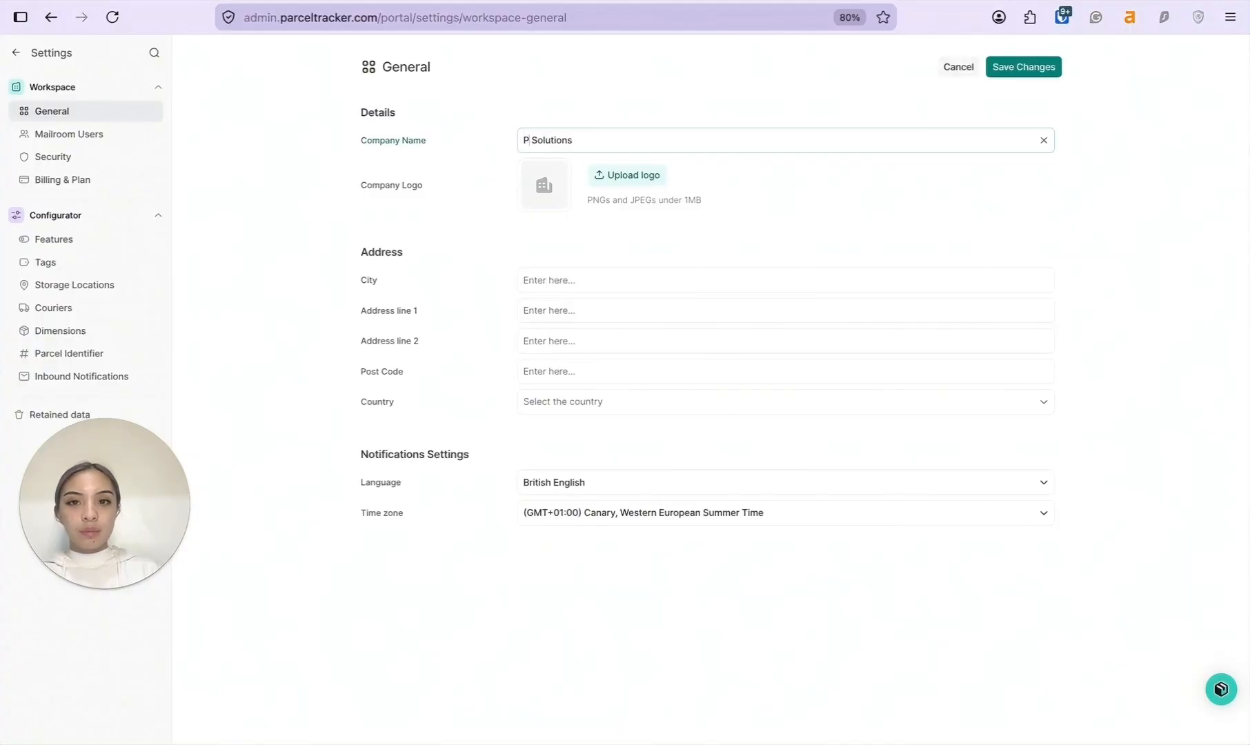
click(764, 173)
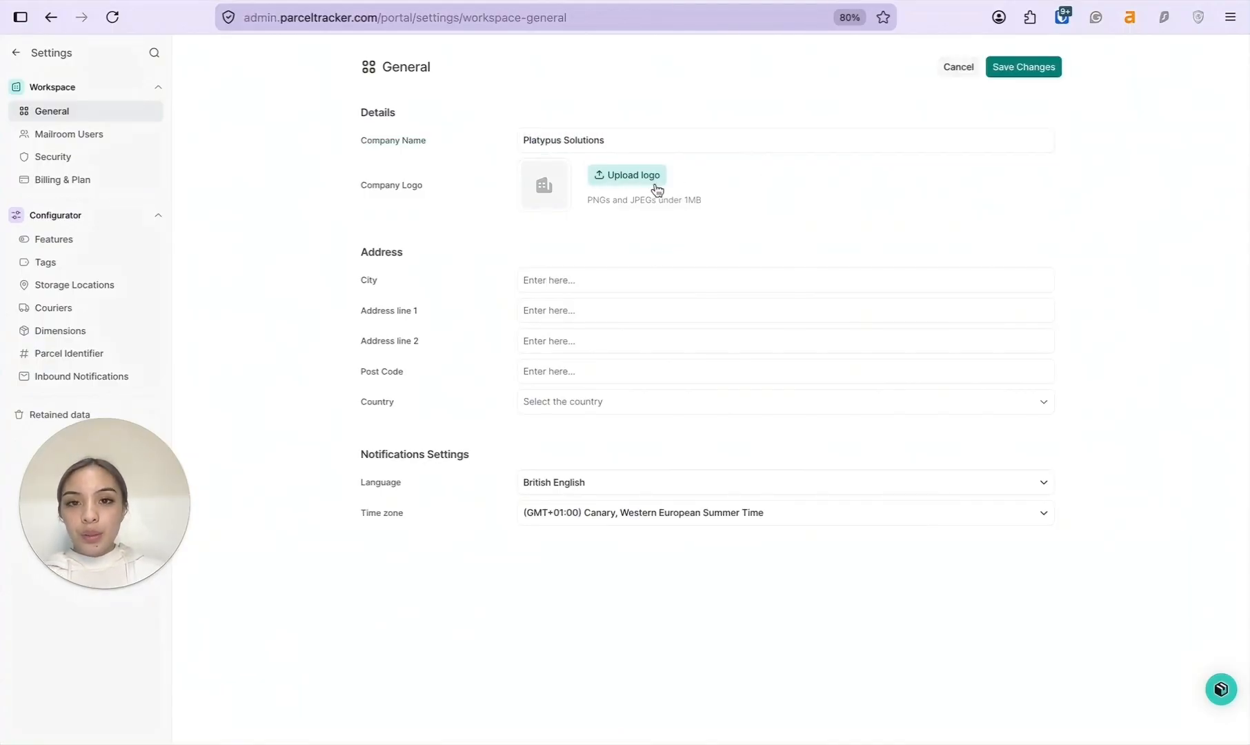
Upload Lab logo.png as the company logo, crop it to the whole image, and save.
click(635, 175)
click(614, 449)
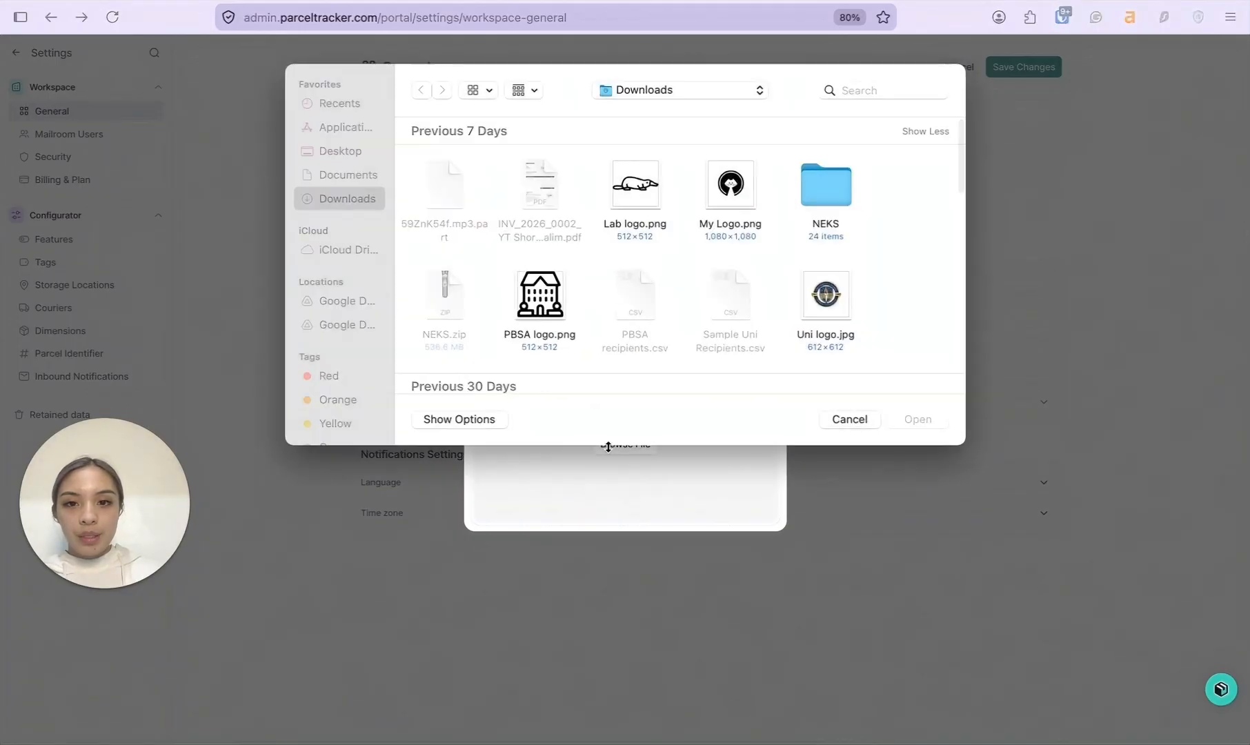
click(633, 220)
click(917, 419)
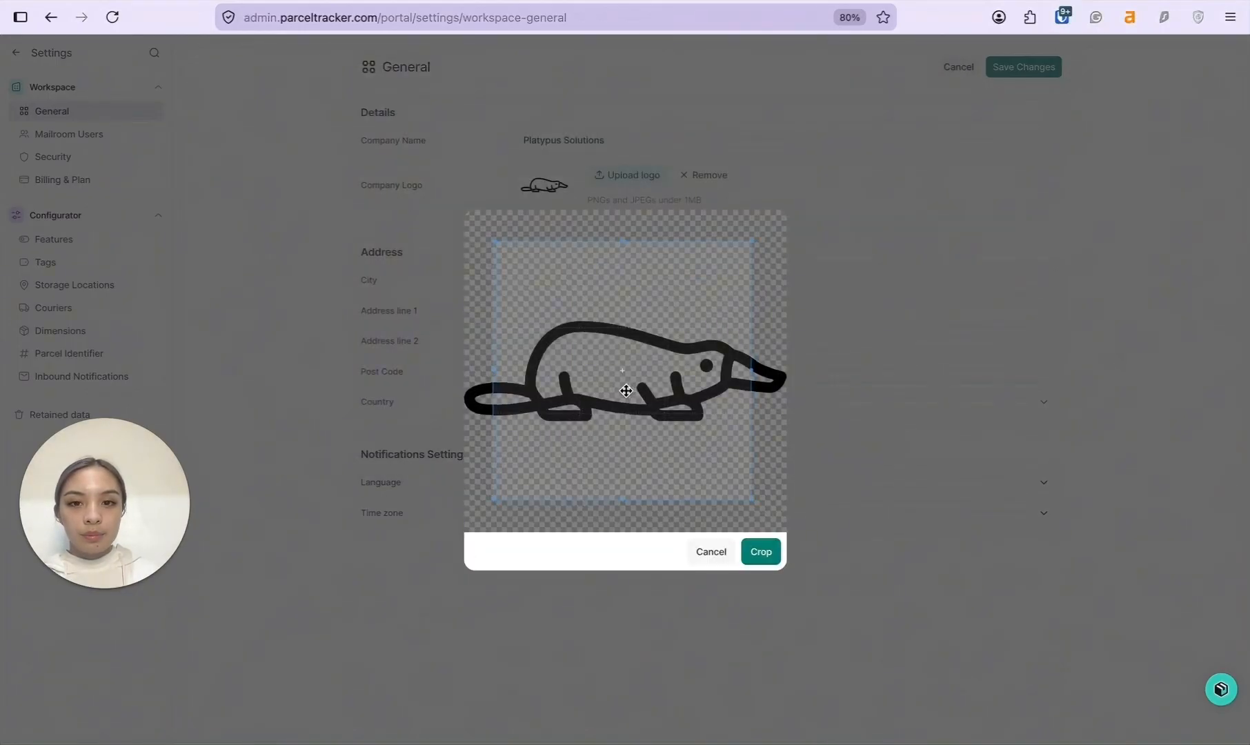
drag(625, 387, 576, 343)
drag(720, 470, 839, 569)
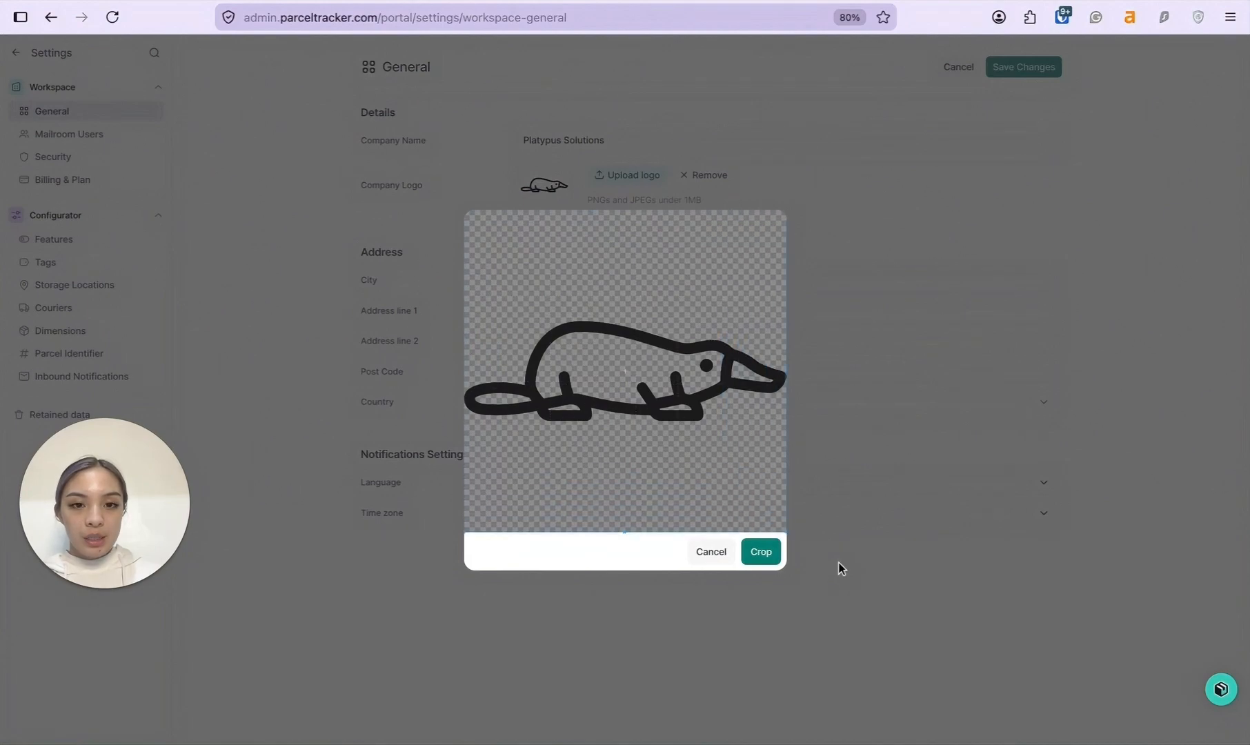
click(759, 551)
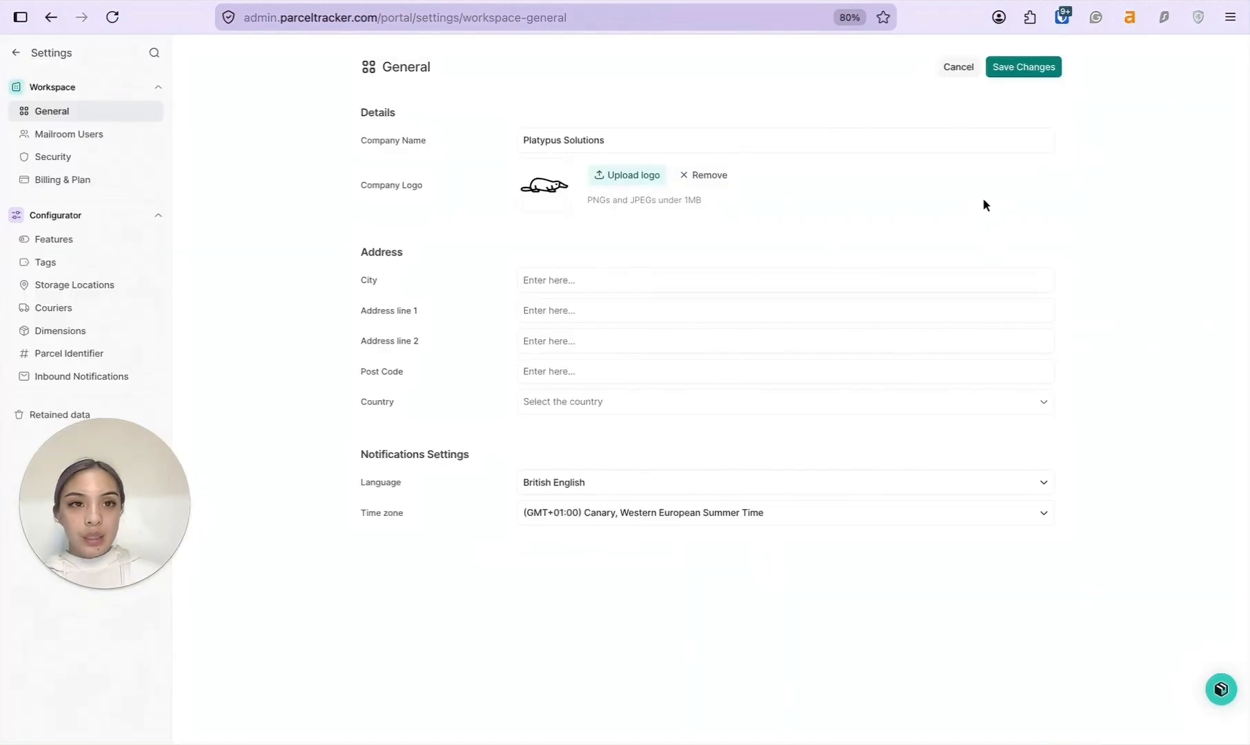
click(1022, 69)
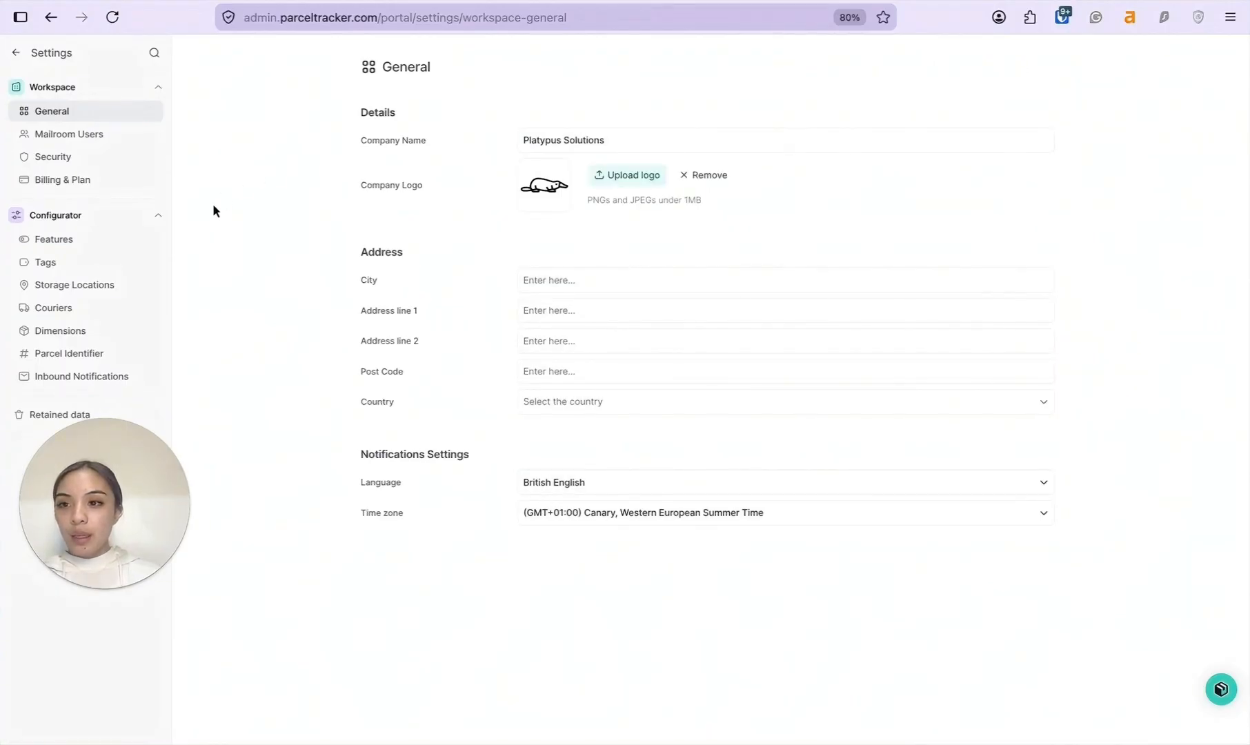
Switch on Batch Parcel Collection and Additional Parcel Details in Features, then return to the dashboard.
click(116, 245)
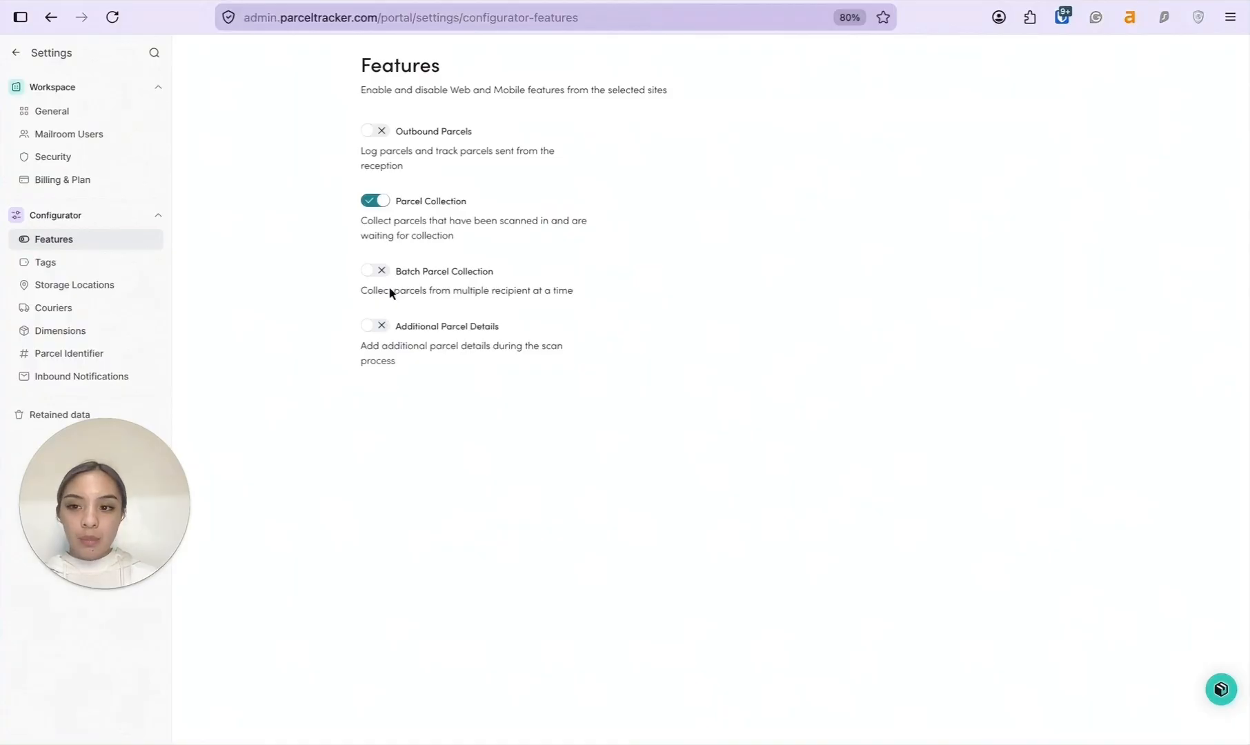
click(371, 271)
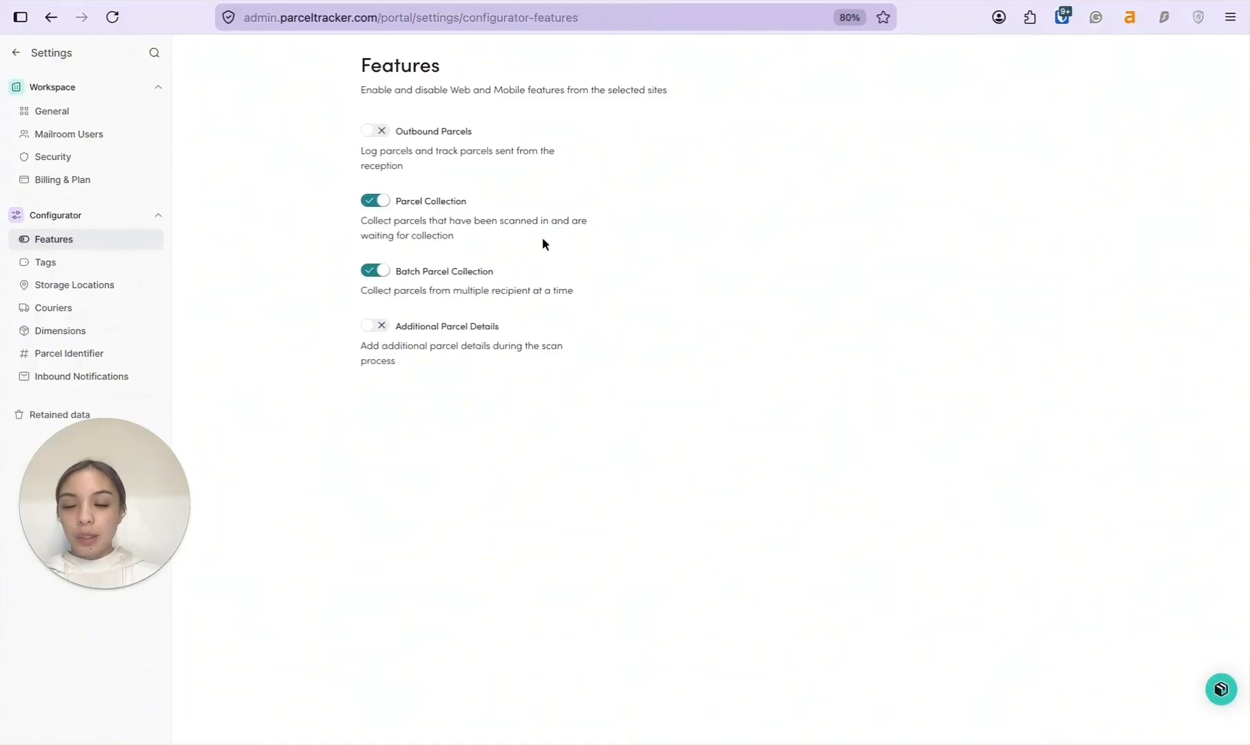
click(373, 326)
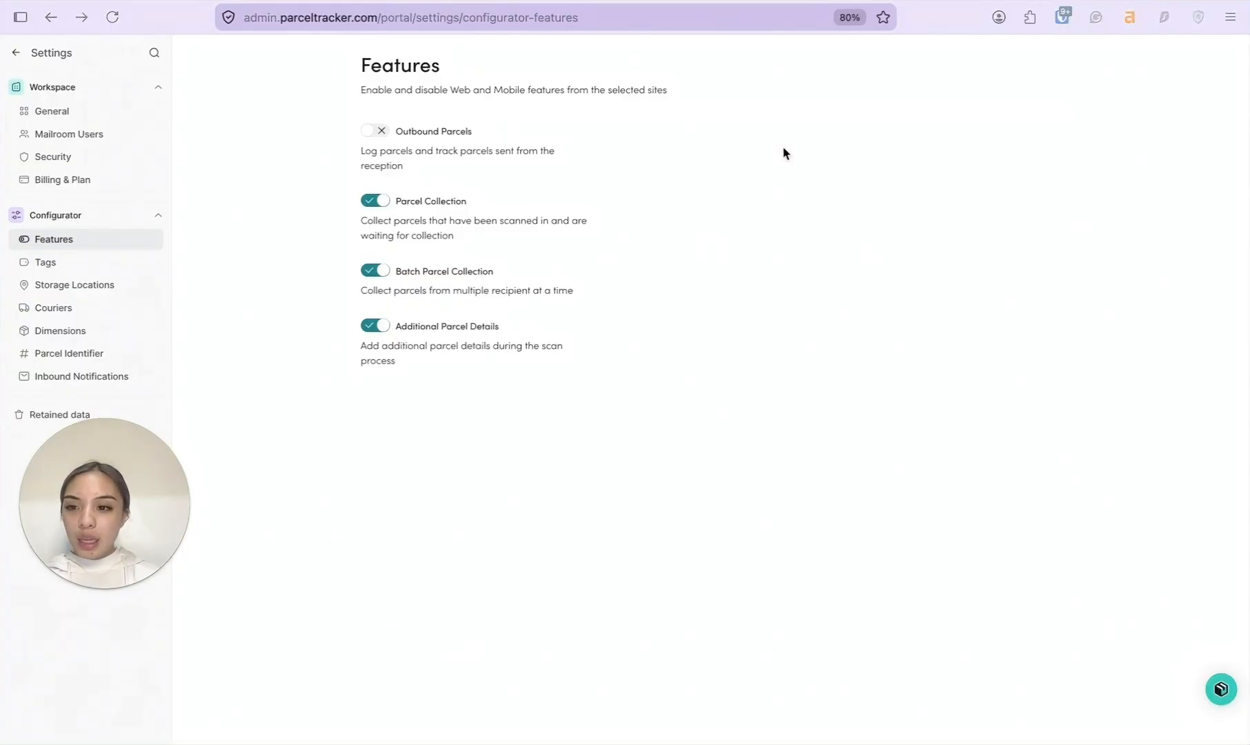
click(15, 54)
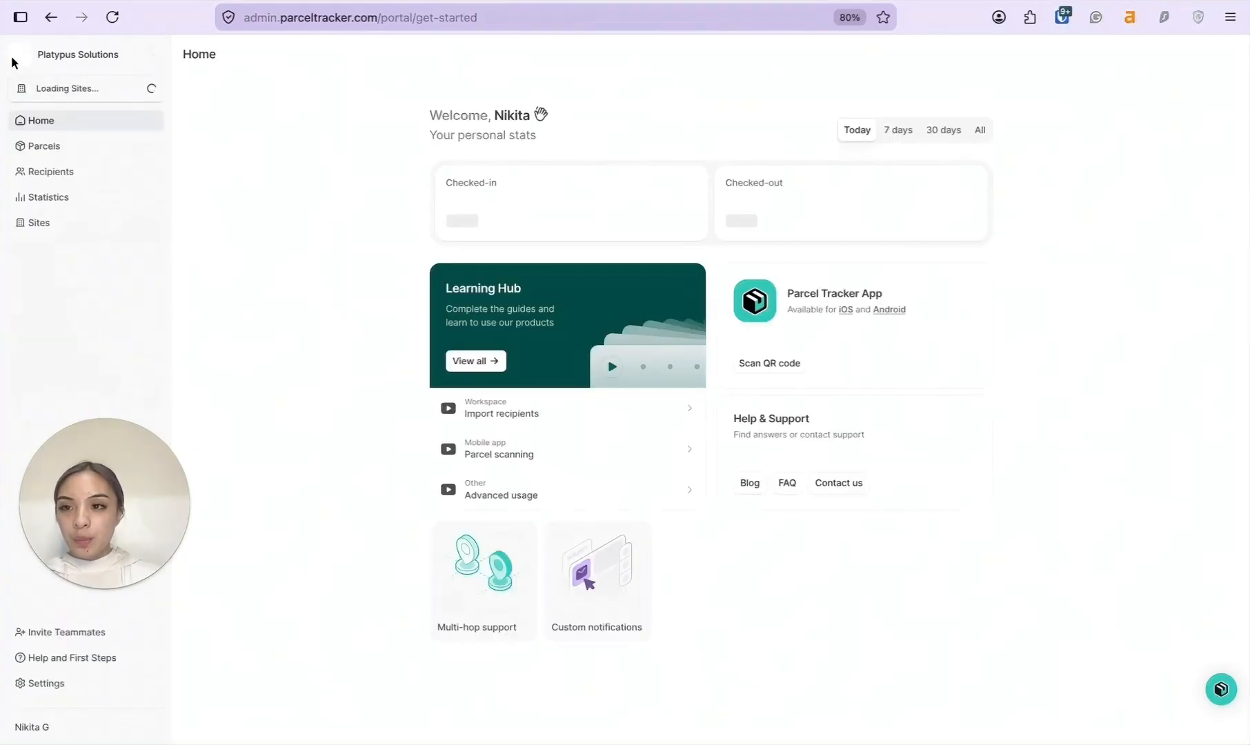
Go to the Recipients directory and start an Import List.
click(122, 173)
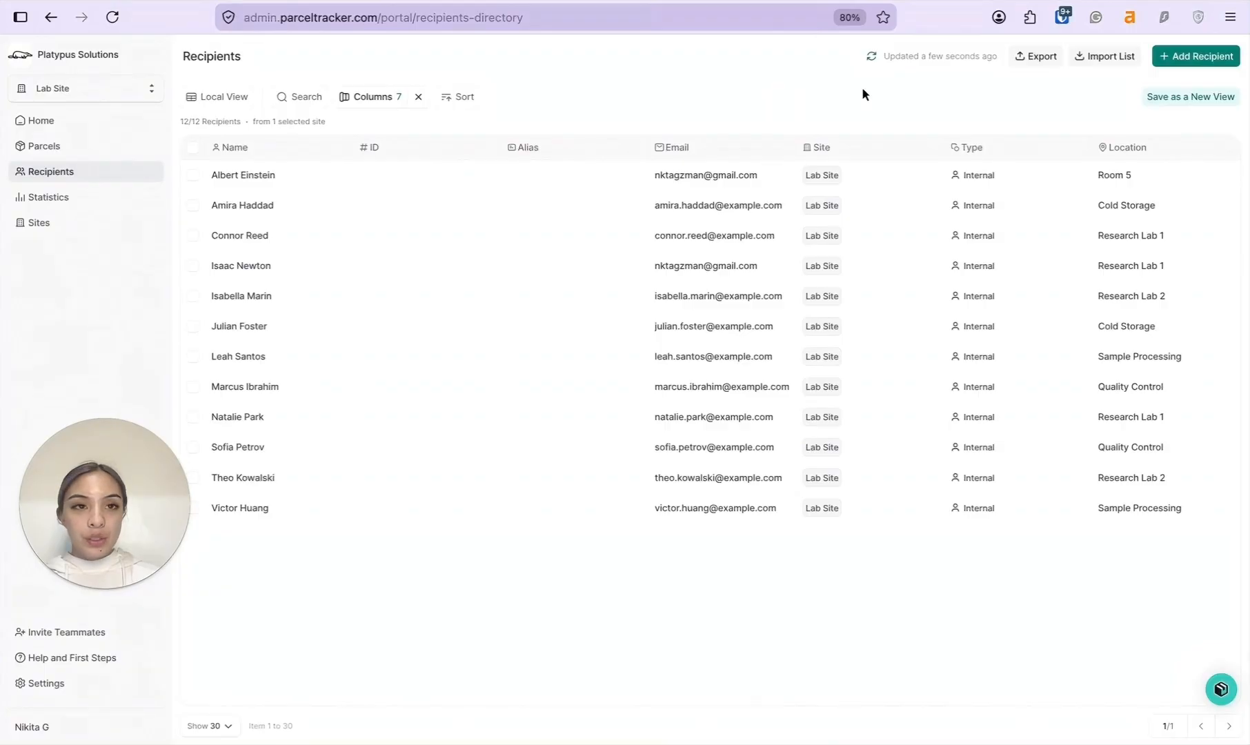
click(1103, 56)
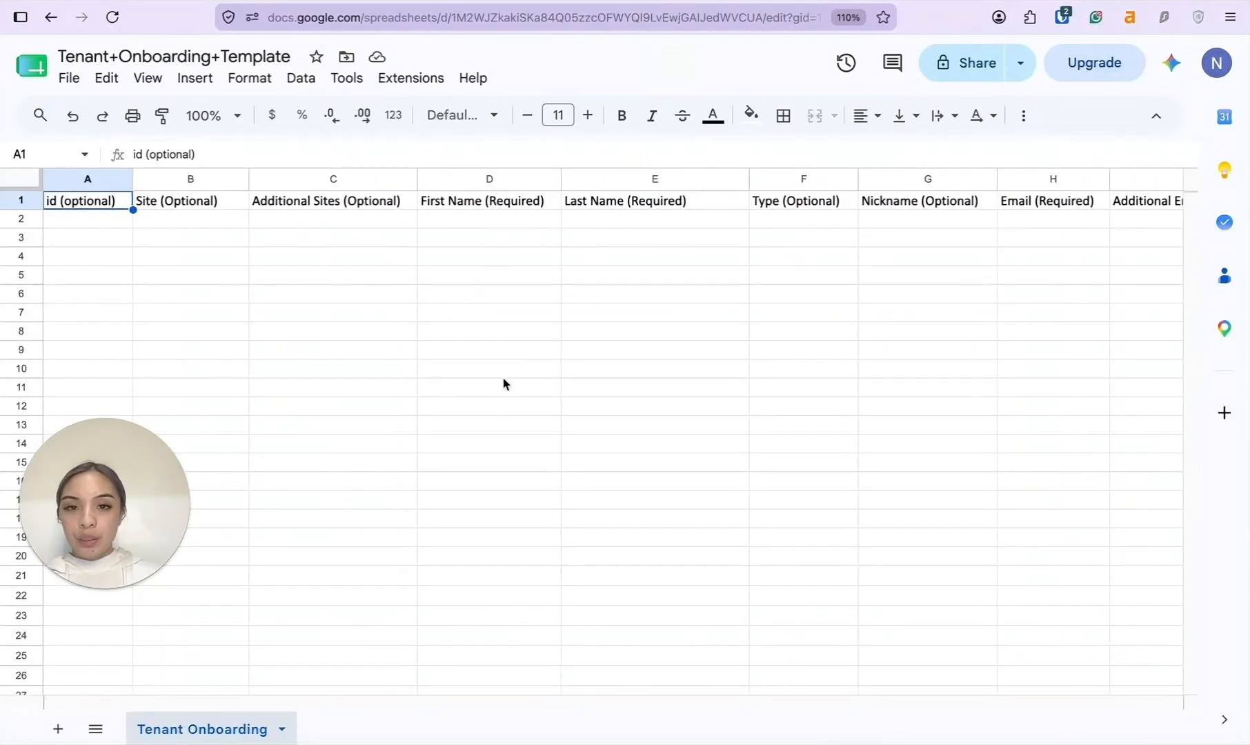
scroll(520, 276, right, 1)
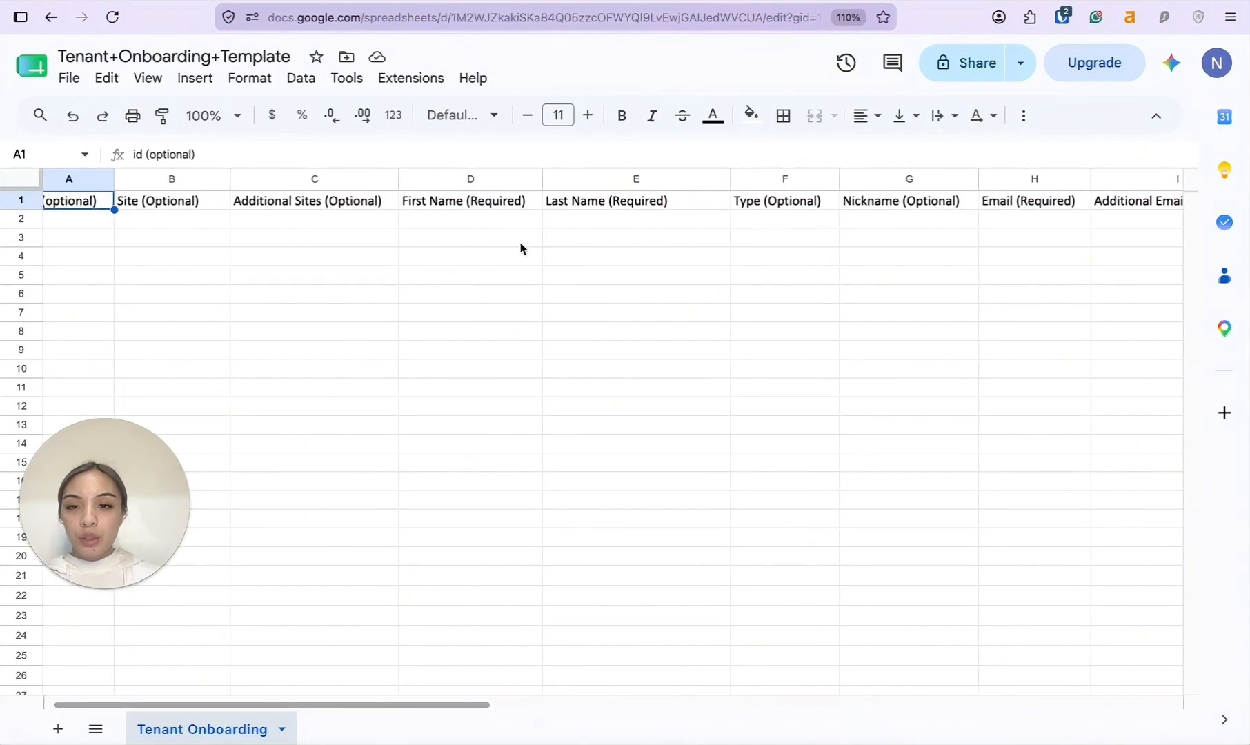
click(483, 223)
click(576, 224)
scroll(591, 223, right, 3)
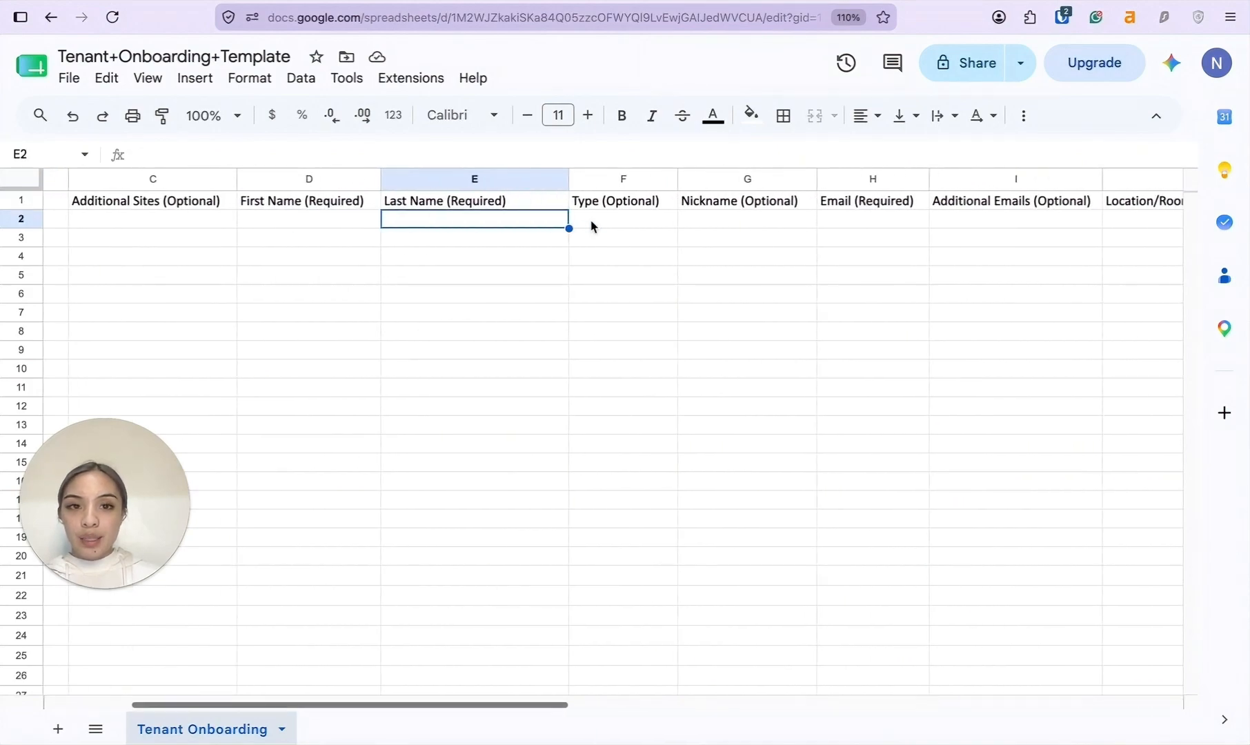
click(806, 232)
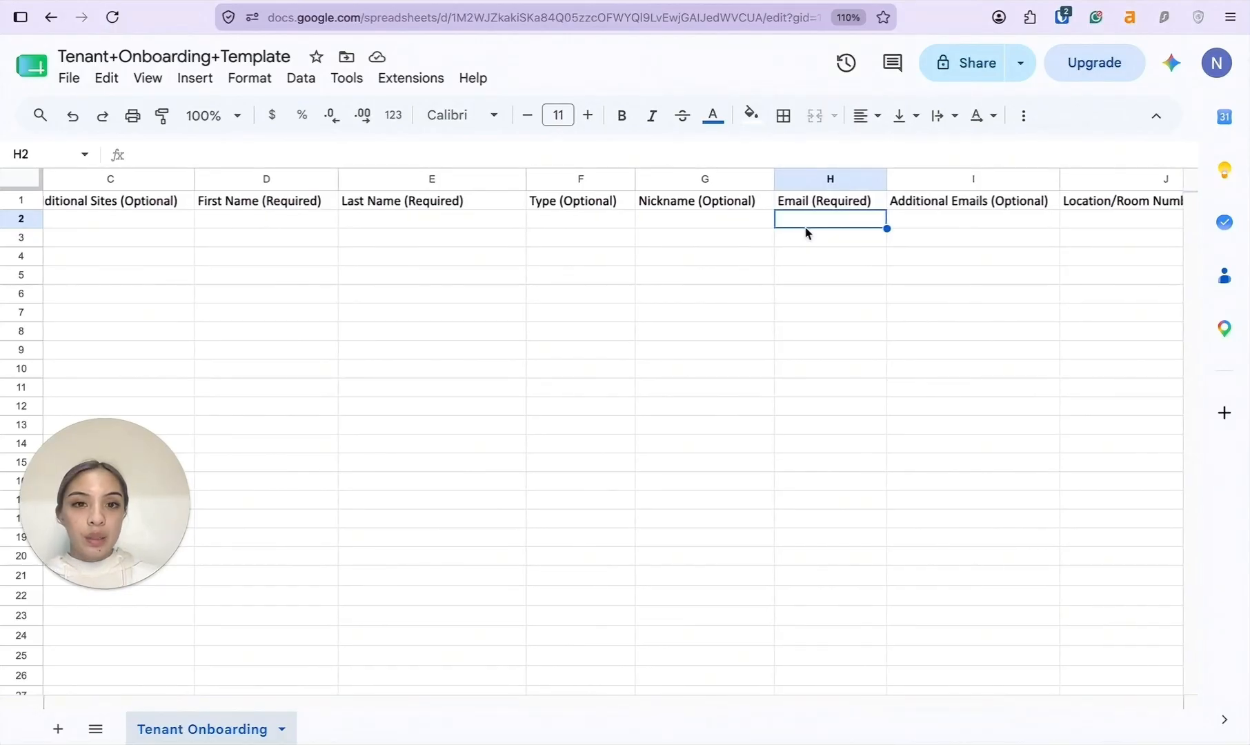
scroll(807, 231, right, 2)
click(975, 230)
scroll(978, 232, right, 2)
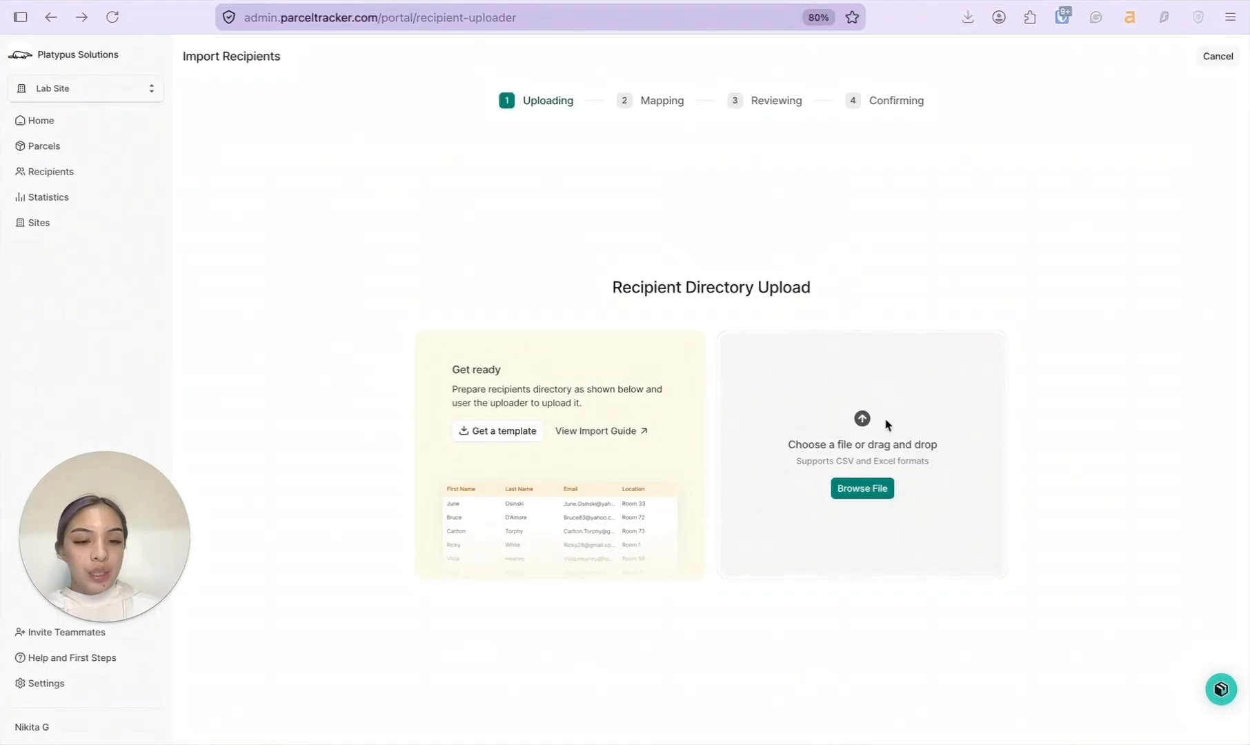
Upload Sample Recipients Q2 - Labs.csv and confirm permission to import its data.
click(860, 487)
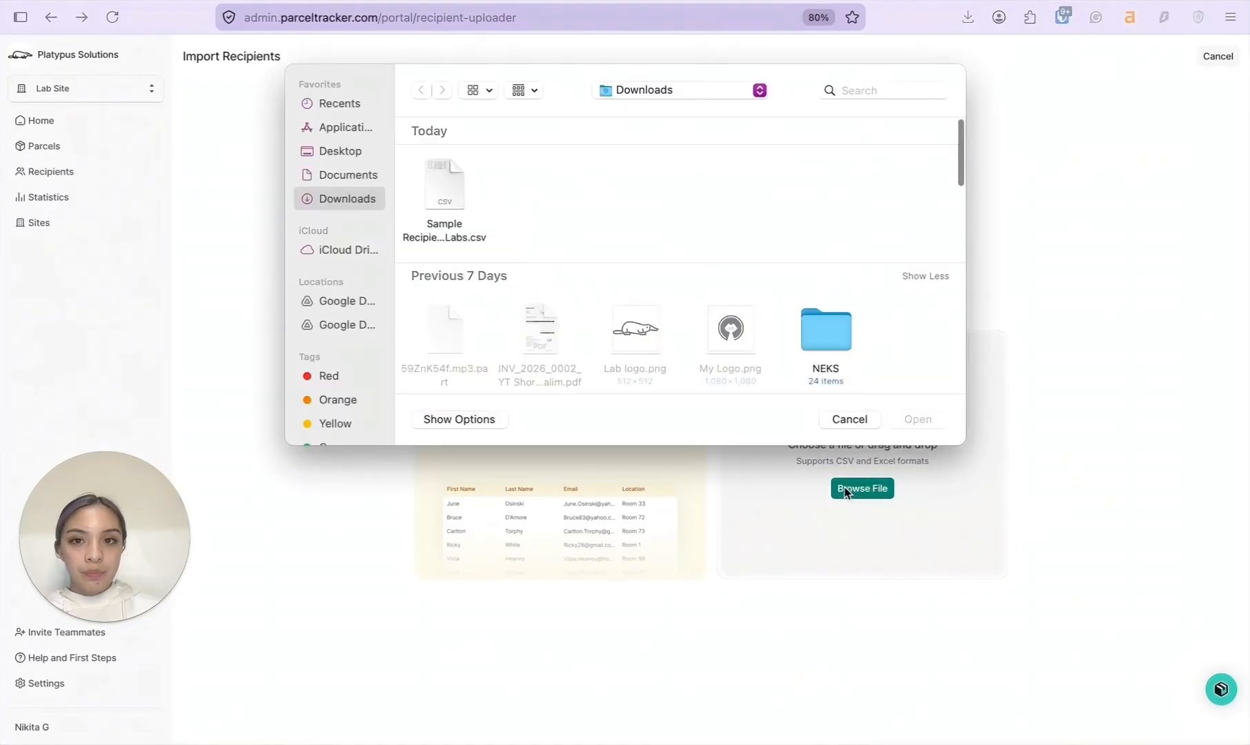
click(447, 188)
click(917, 420)
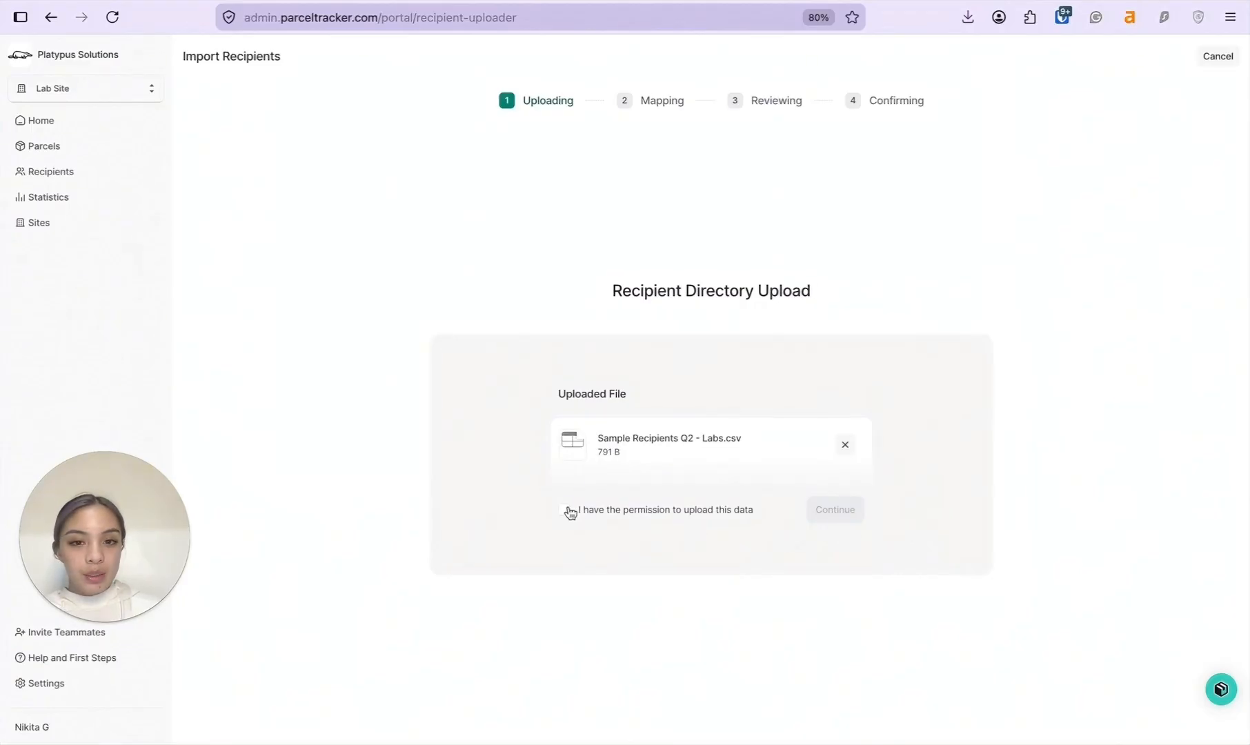
click(565, 510)
click(853, 512)
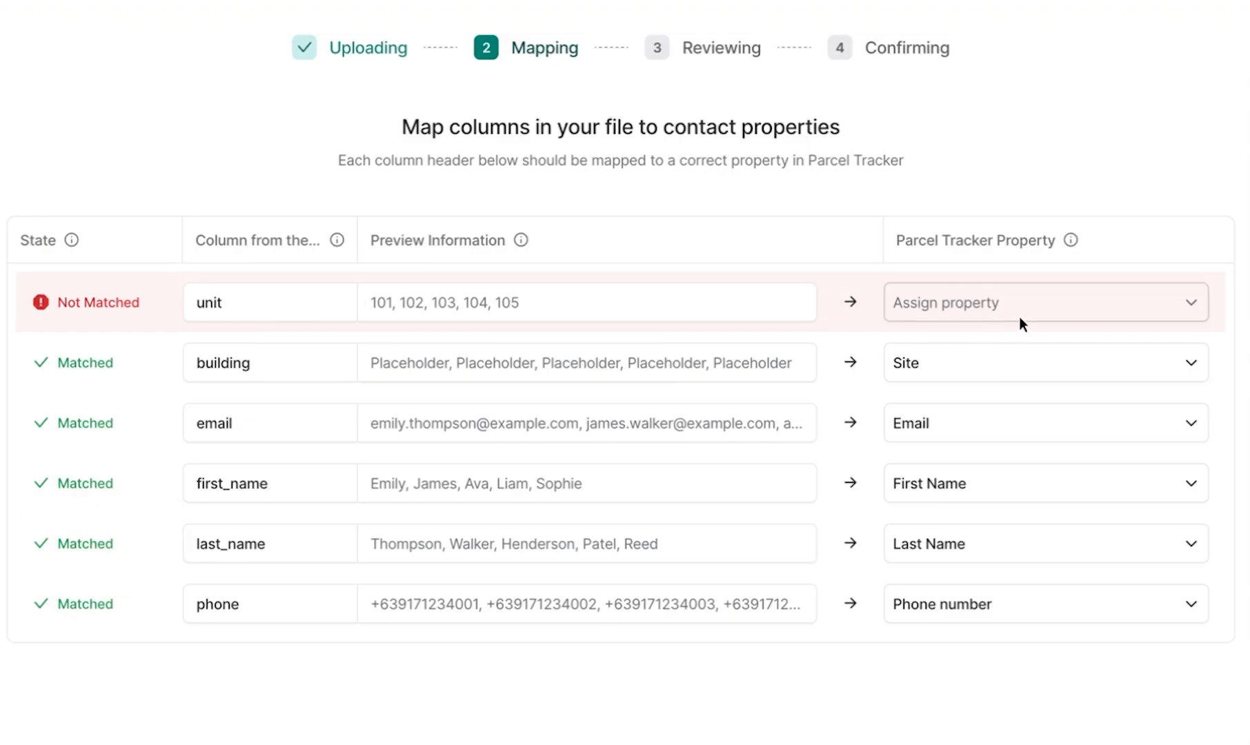
Map the unit column to Location, correct a location to Research Lab 2, and upload ten recipients.
click(1069, 311)
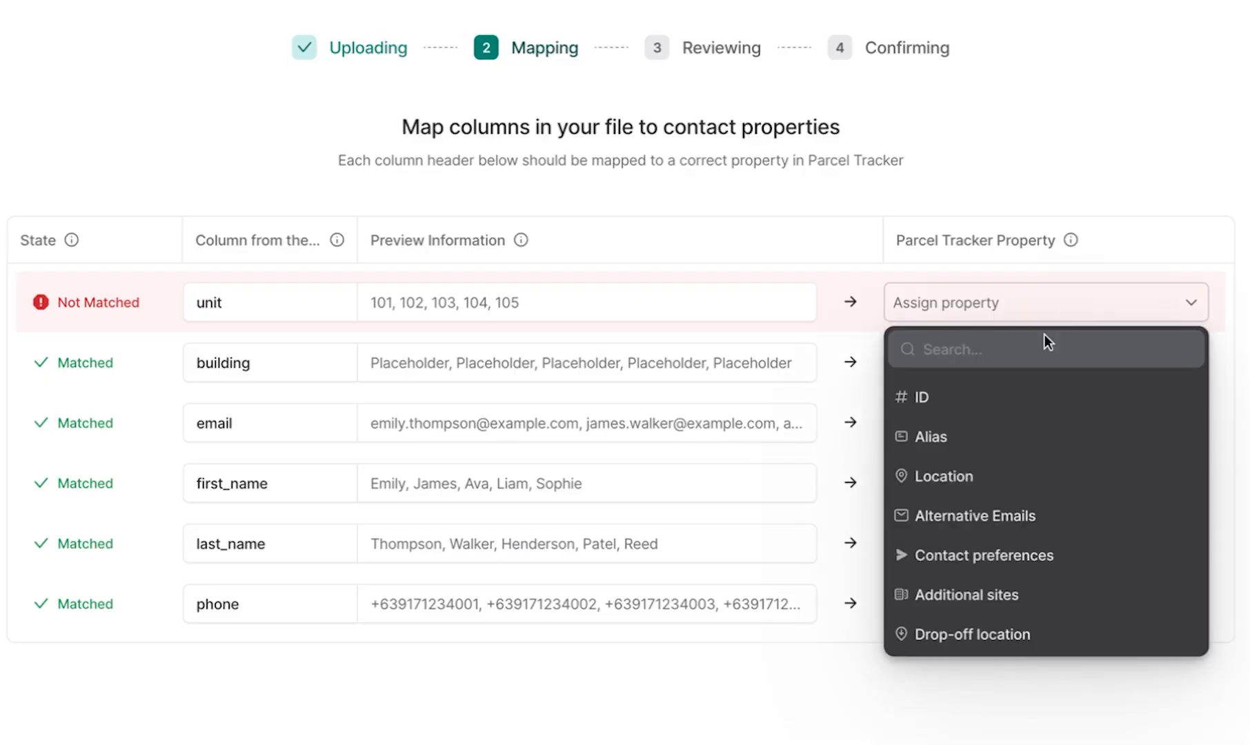
click(963, 477)
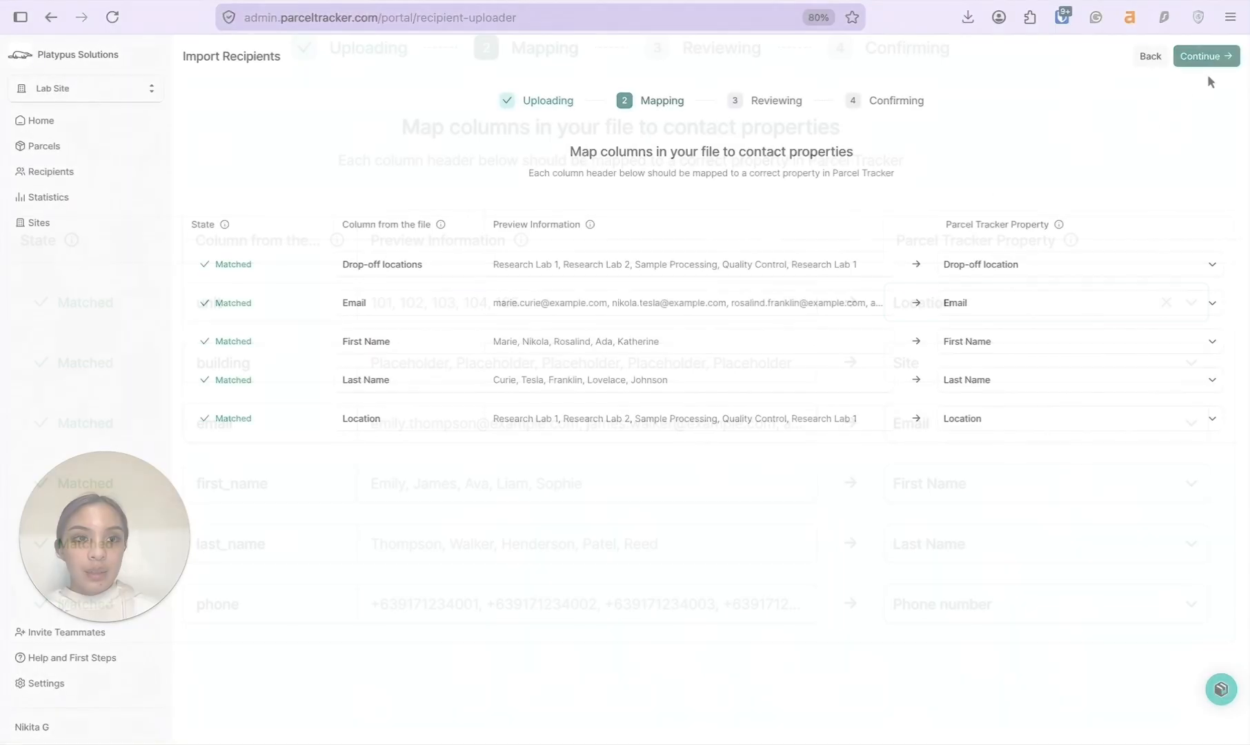
click(1212, 56)
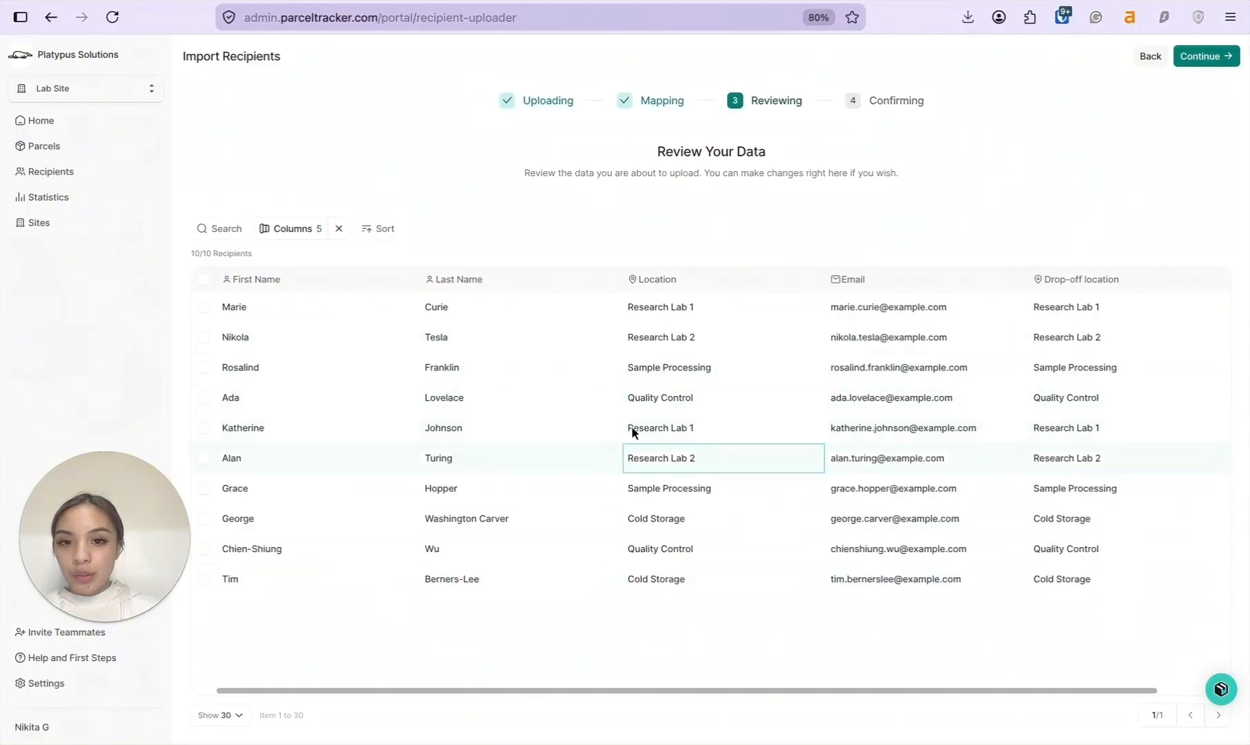
click(701, 311)
key(BackSpace)
text(2)
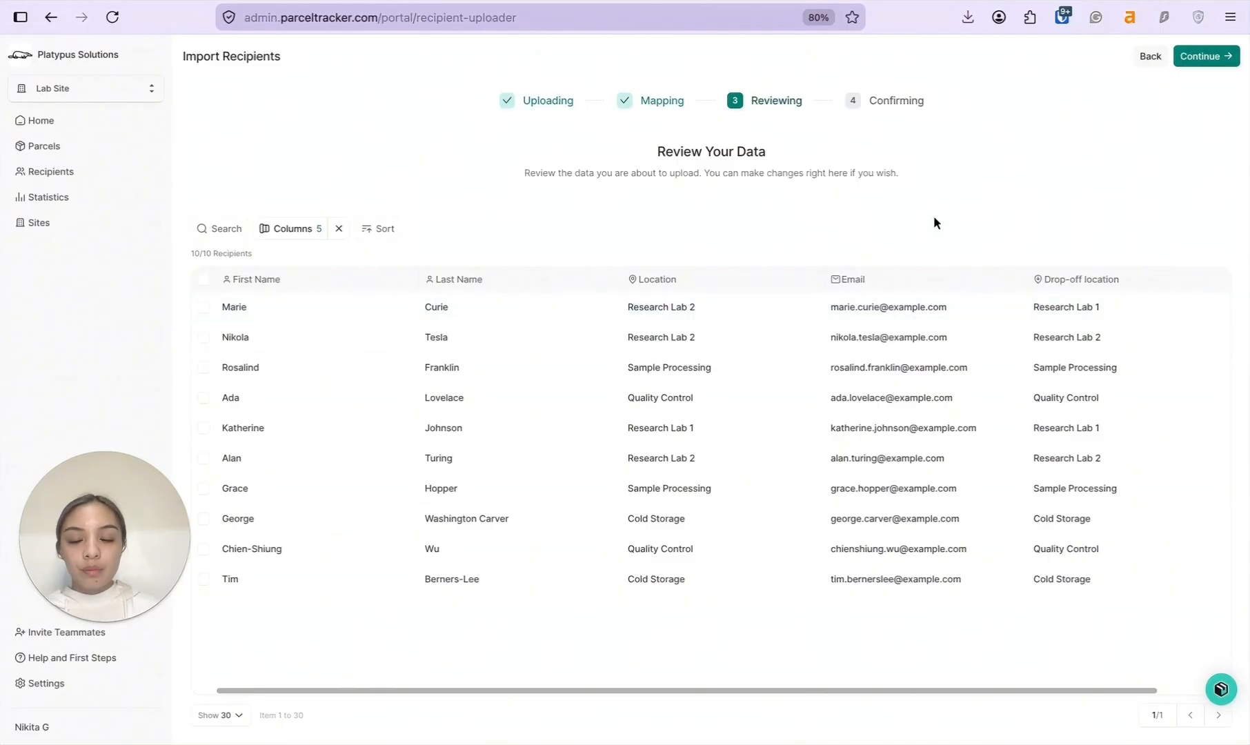
click(1228, 60)
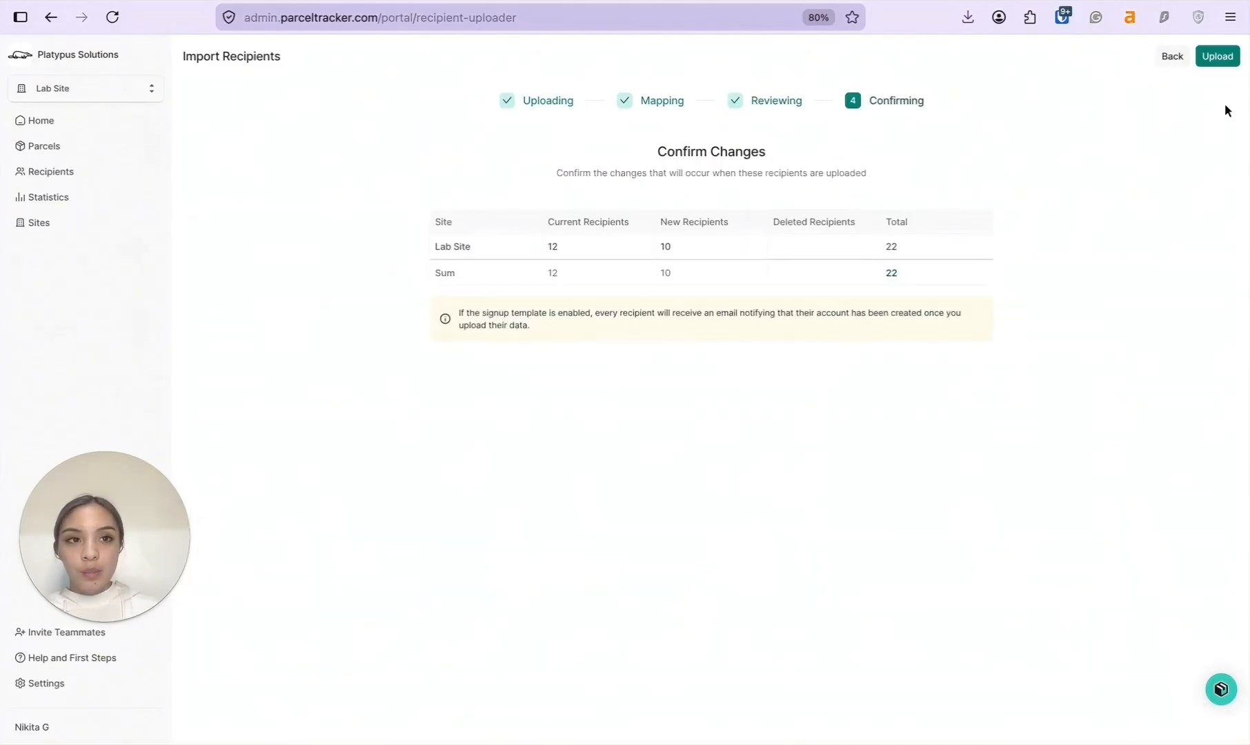
click(1223, 59)
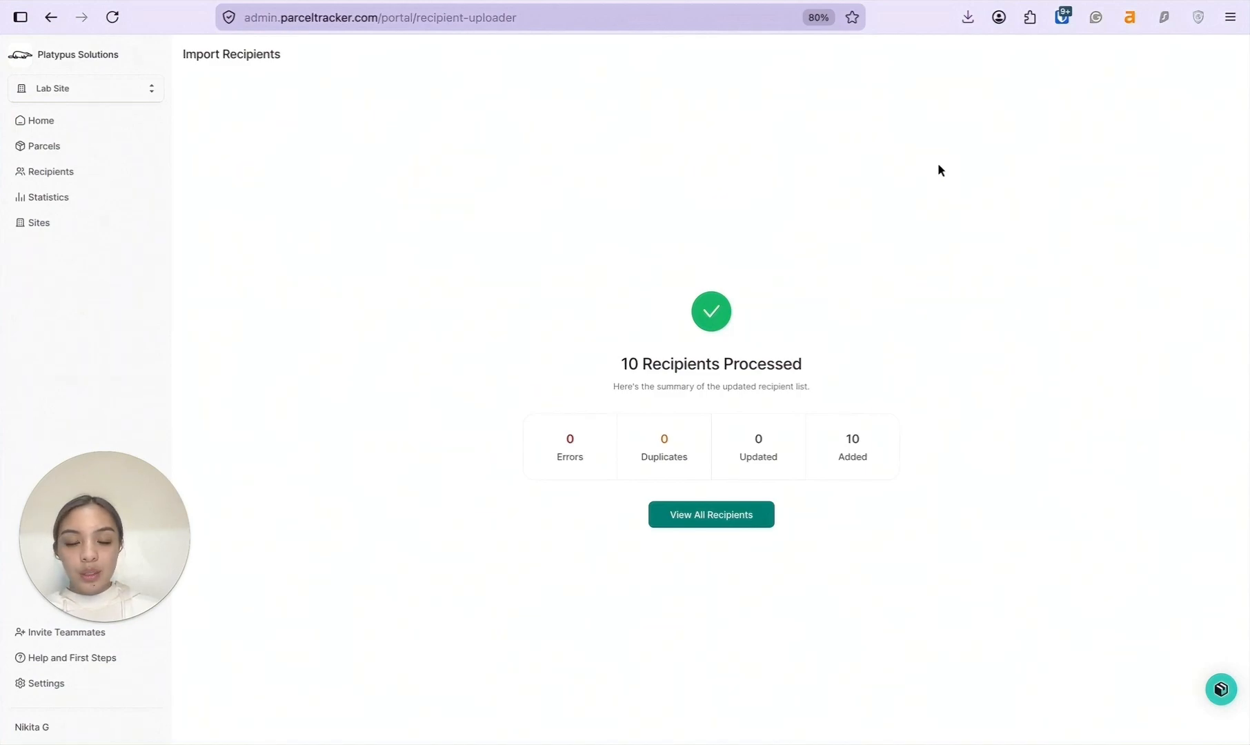
Show all recipients and hide the ID and Alias columns.
click(714, 515)
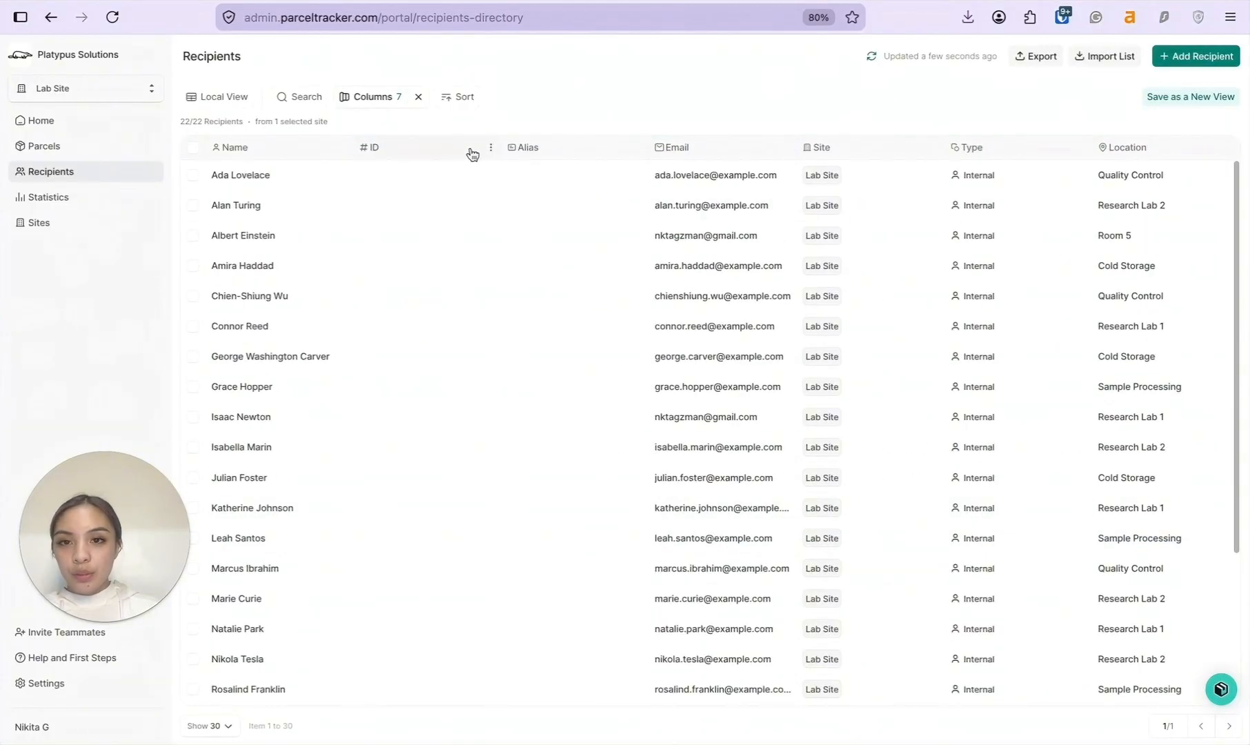
click(491, 149)
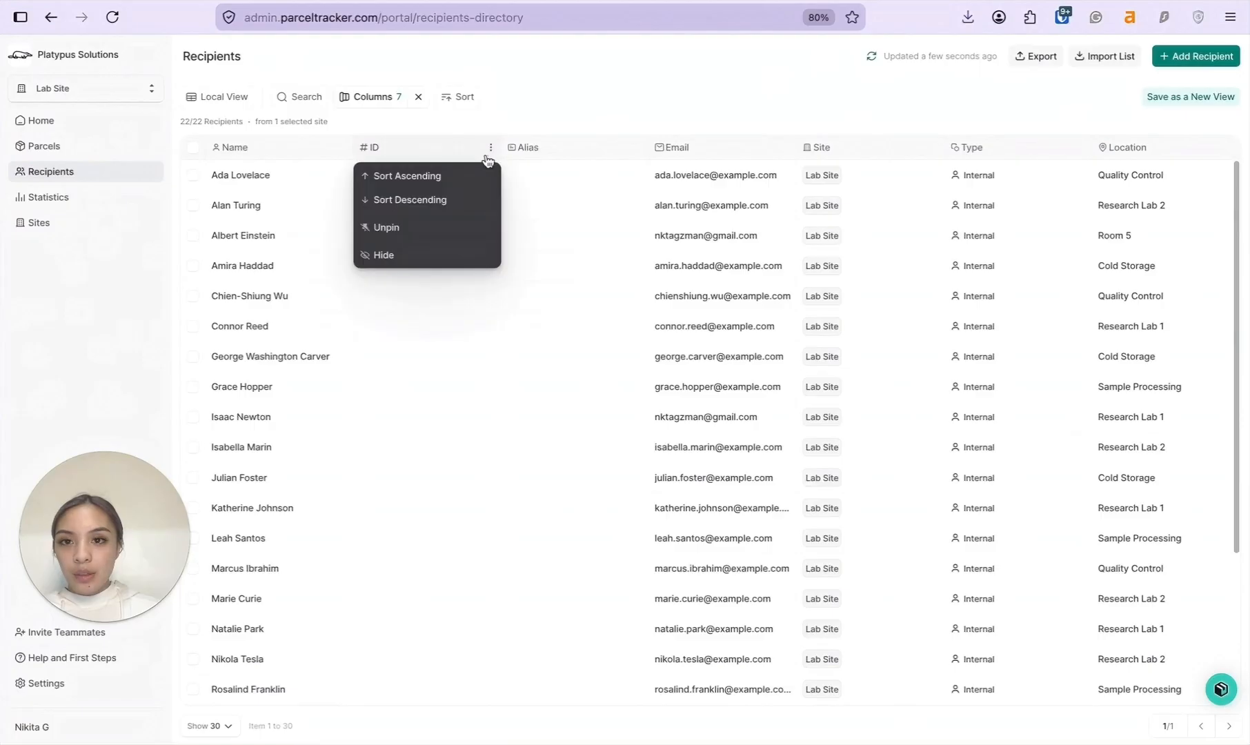
click(423, 252)
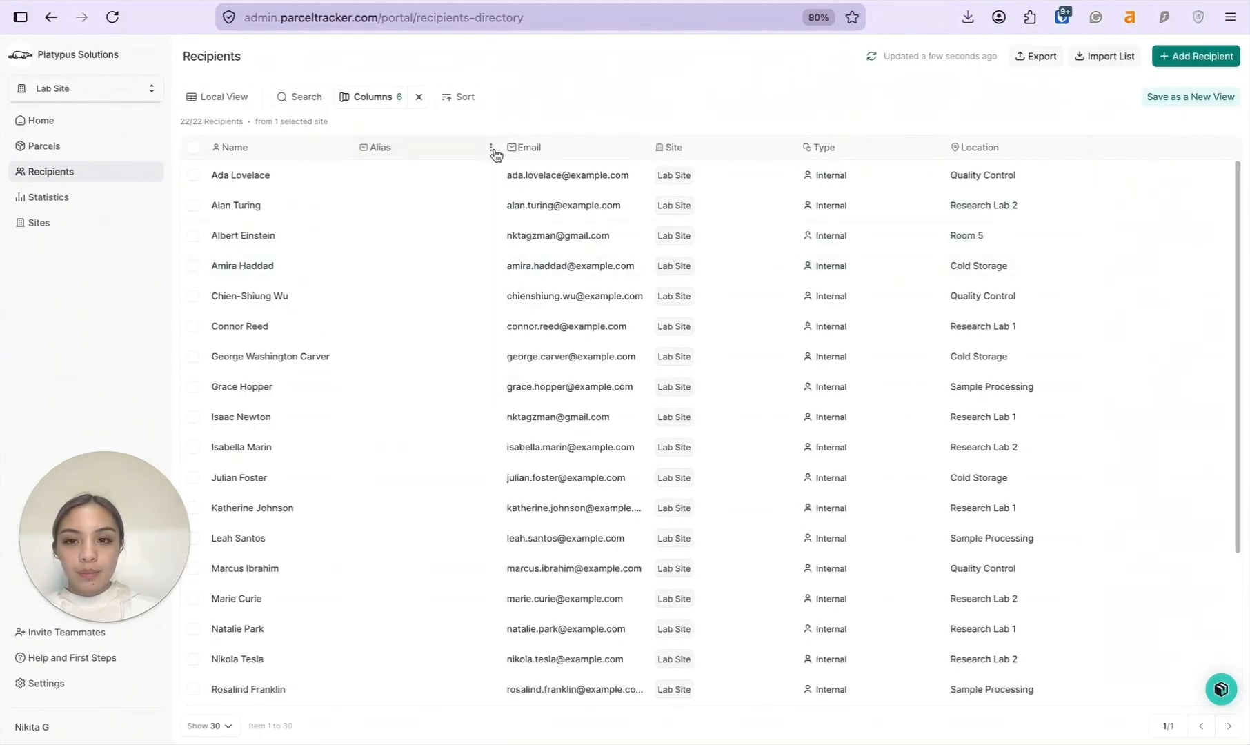
click(492, 150)
click(412, 331)
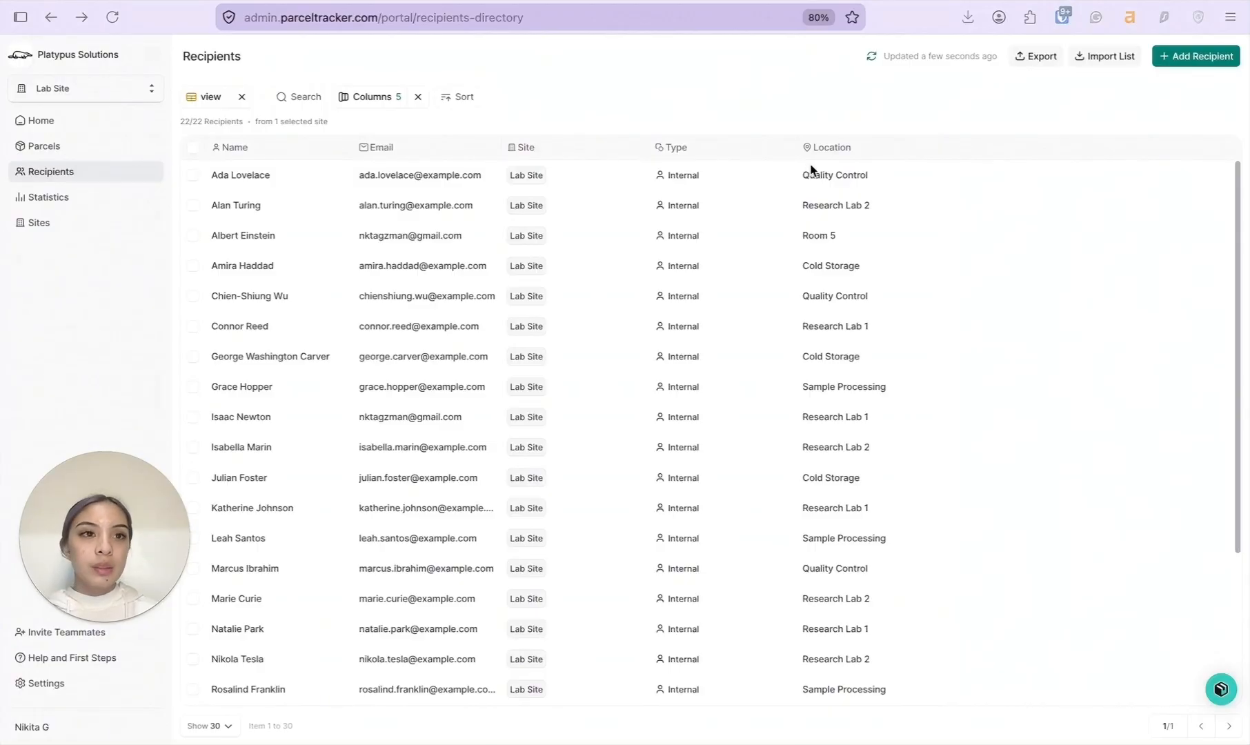
Add a Quality Control recipient with e-mail, names and location, then go to workspace Settings.
click(1179, 61)
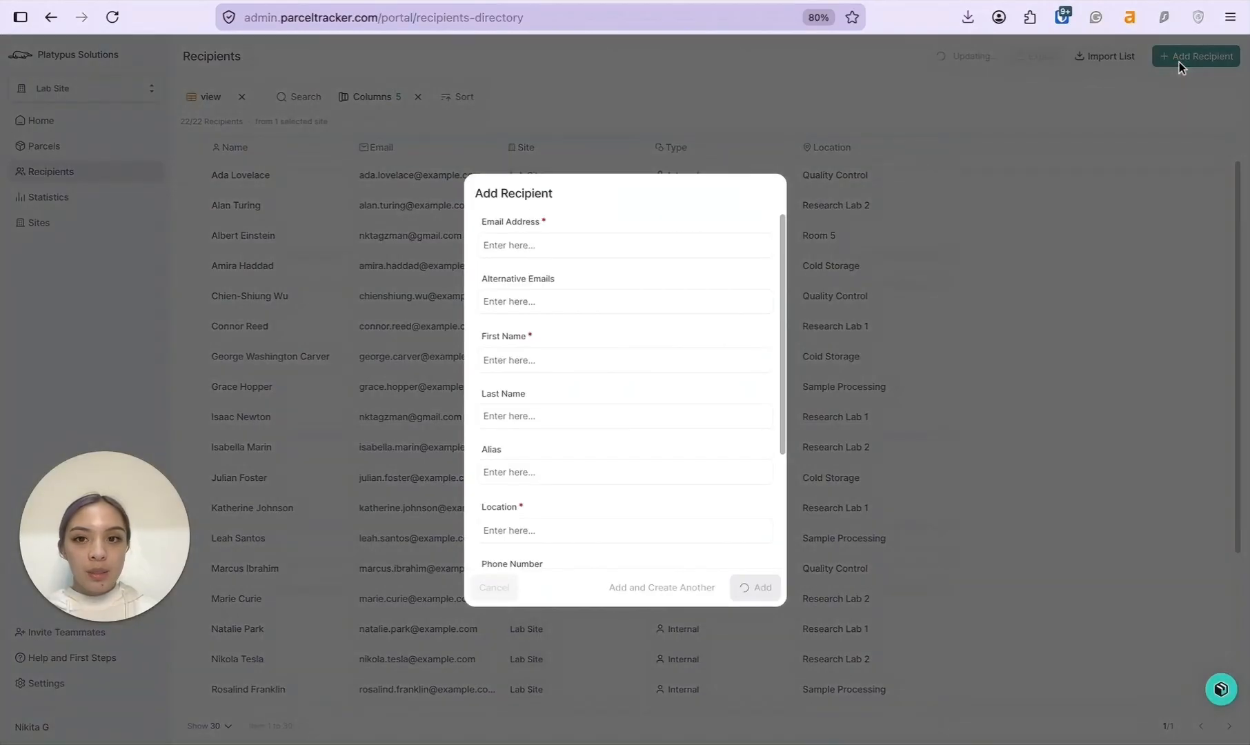
scroll(608, 265, down, 1)
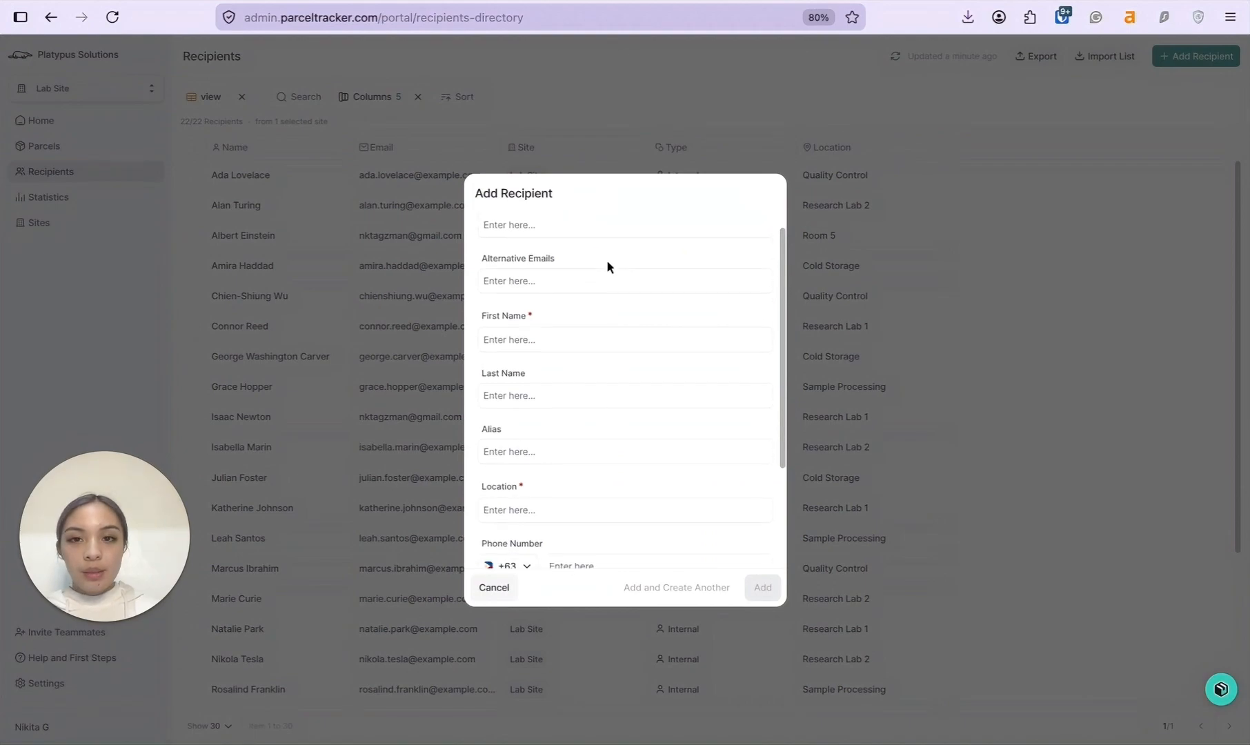
scroll(594, 275, up, 1)
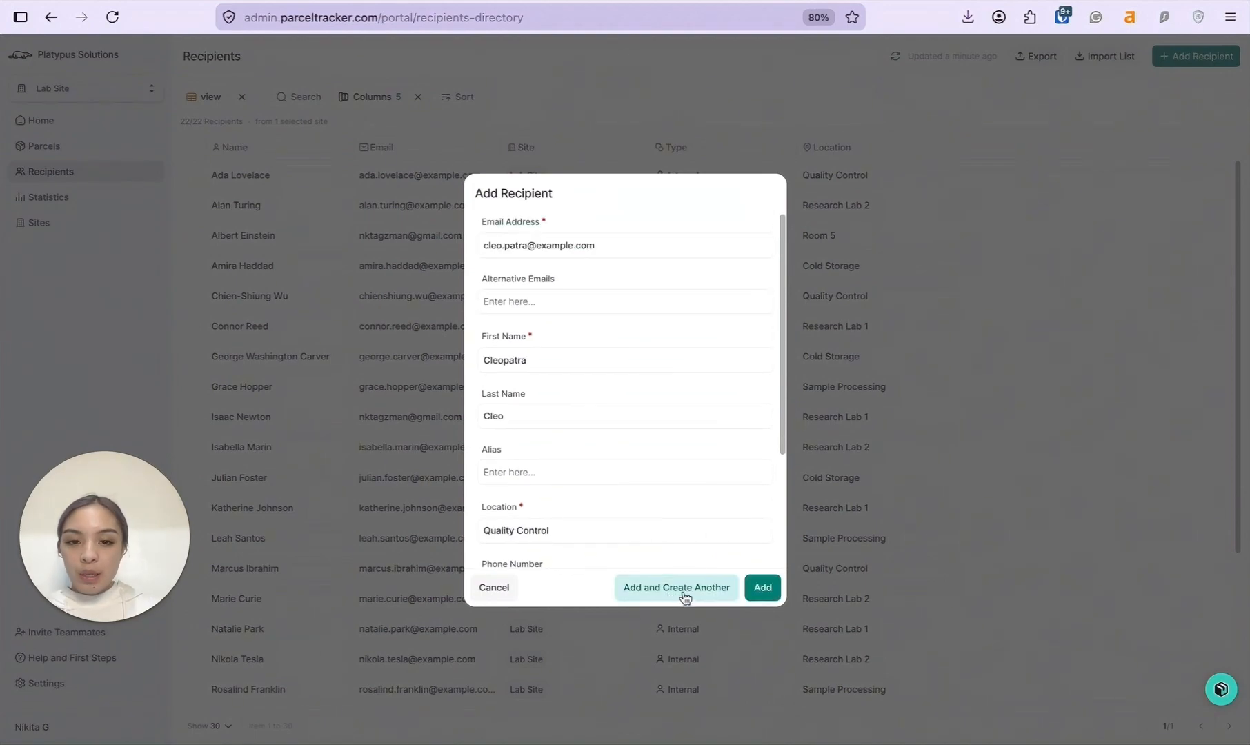
click(761, 588)
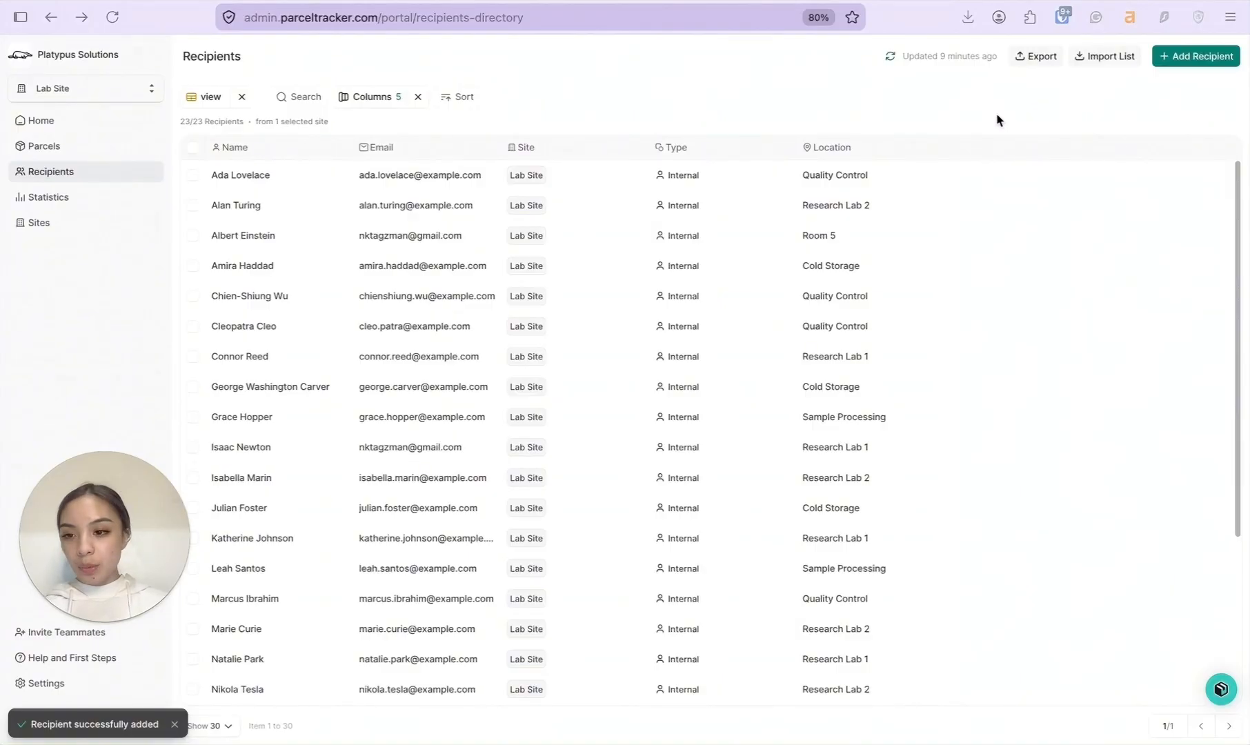
click(175, 729)
click(104, 686)
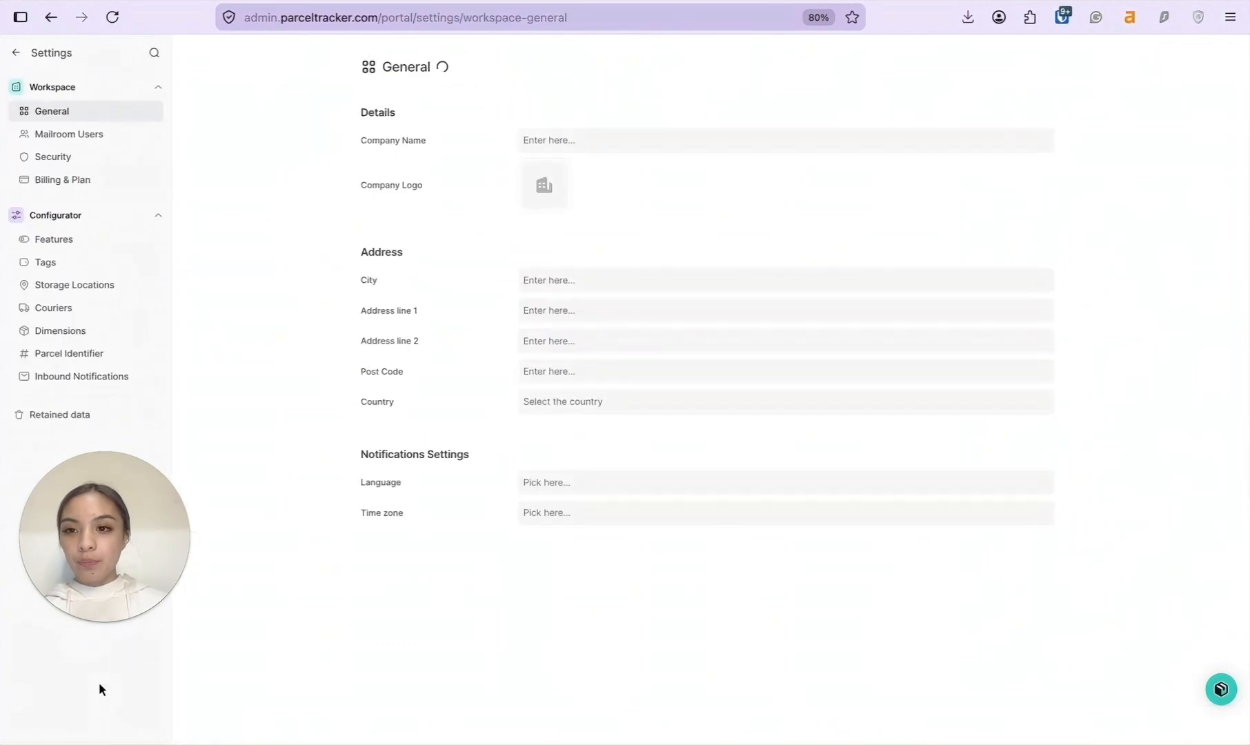
Invite a new Normal-level mailroom user with their e-mail and names, then go to Tags.
click(141, 142)
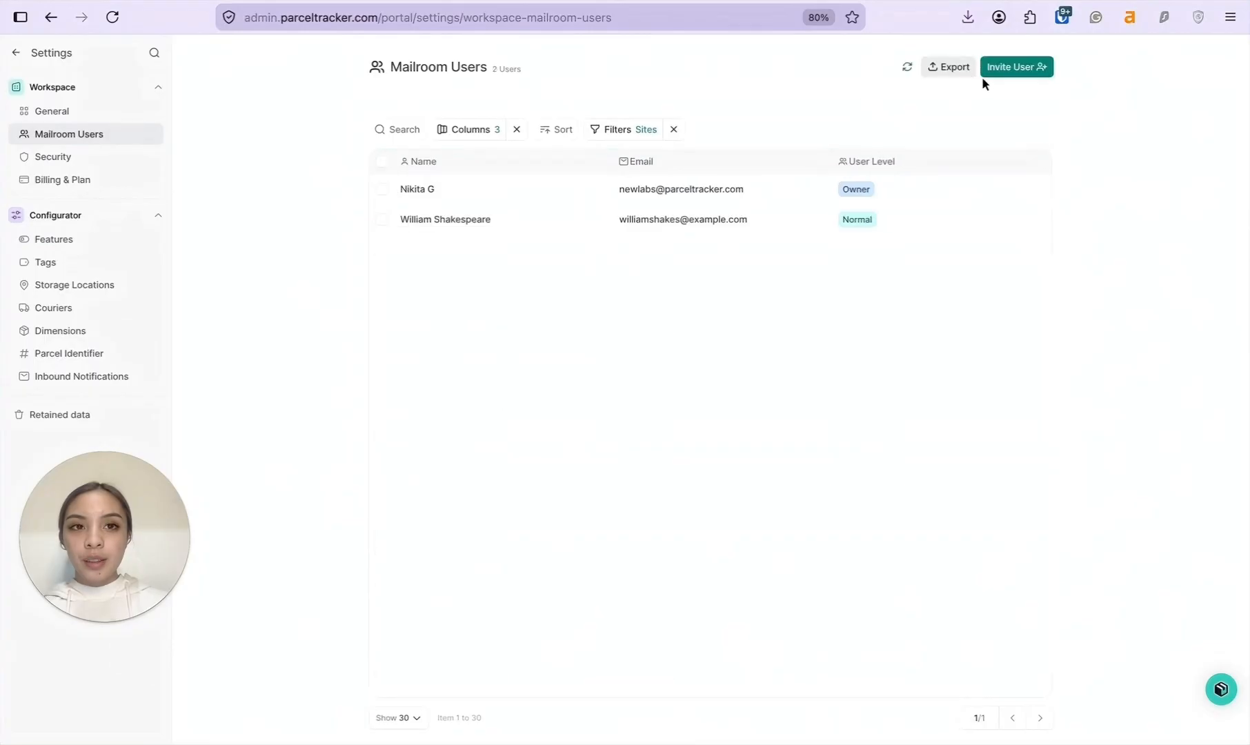
click(1008, 76)
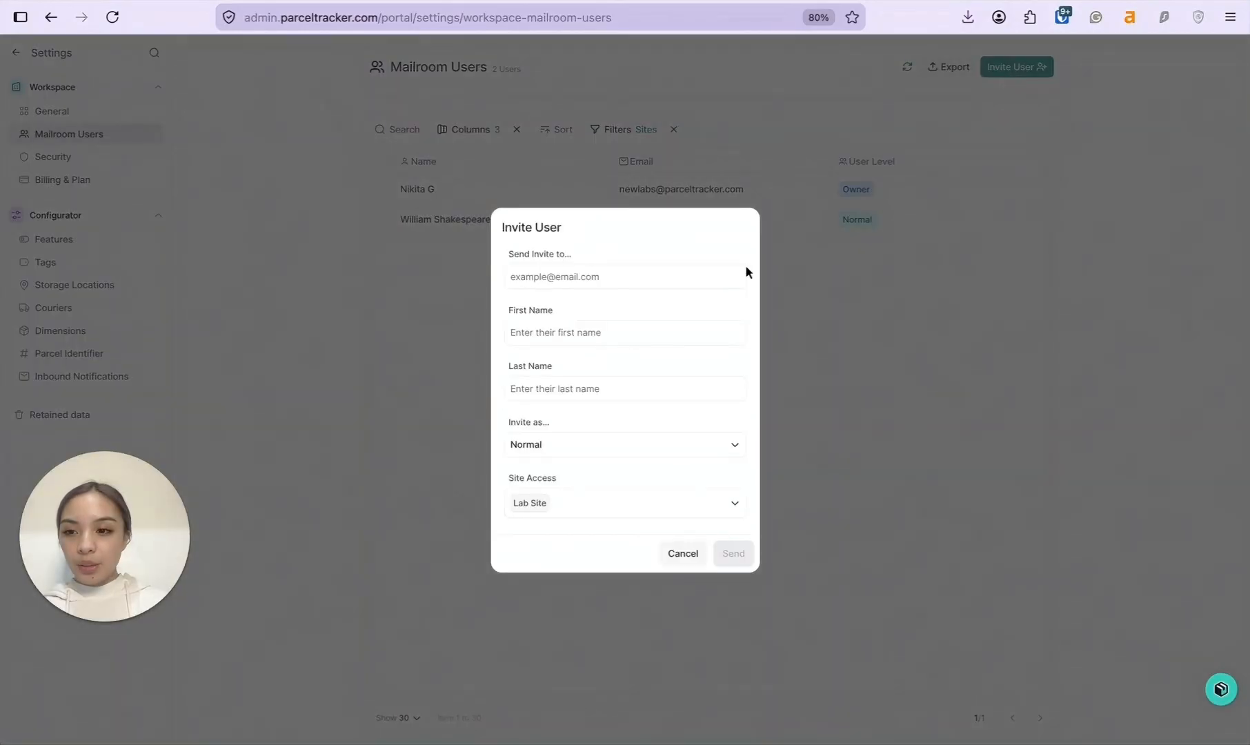
click(688, 279)
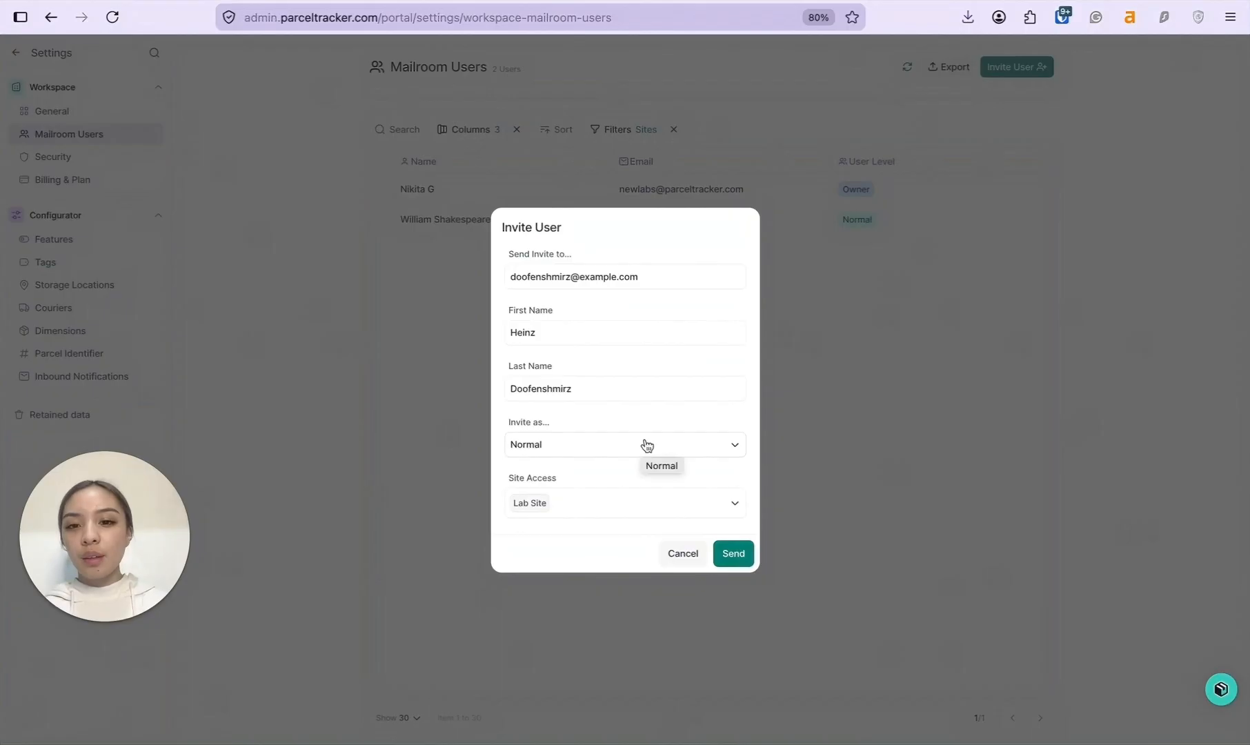
click(647, 446)
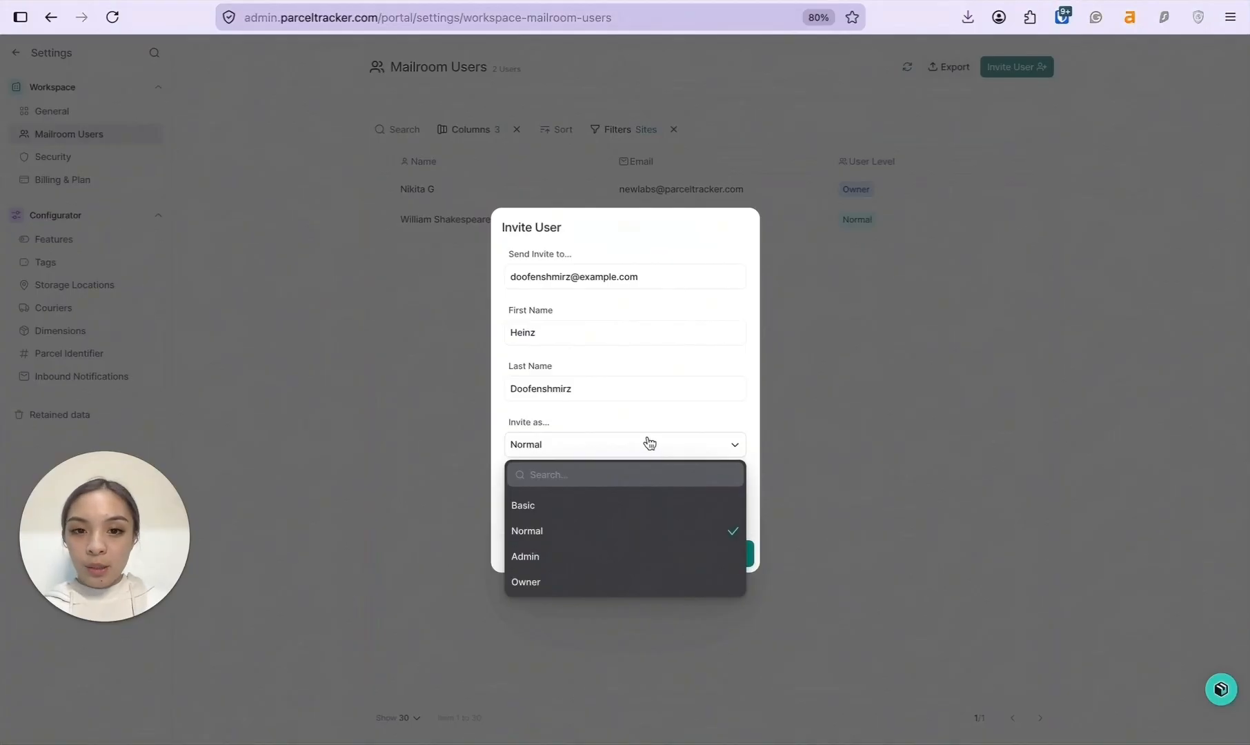
click(649, 445)
click(743, 554)
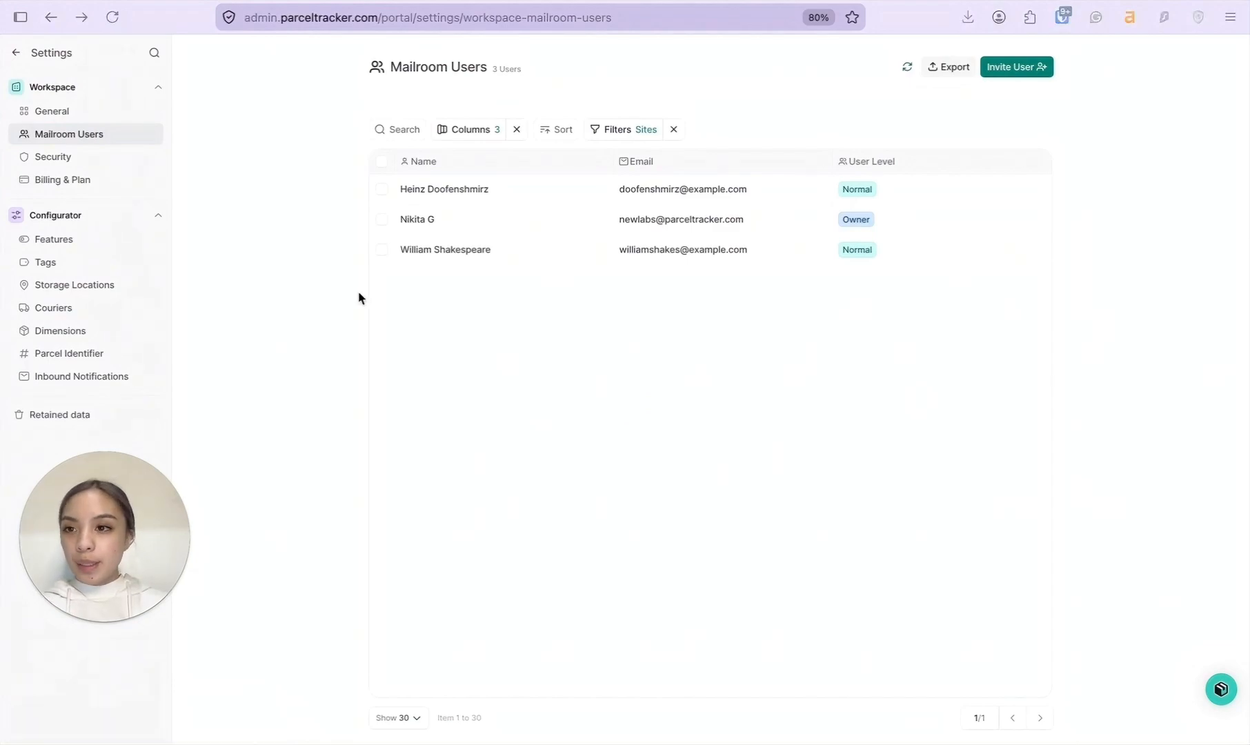
click(105, 263)
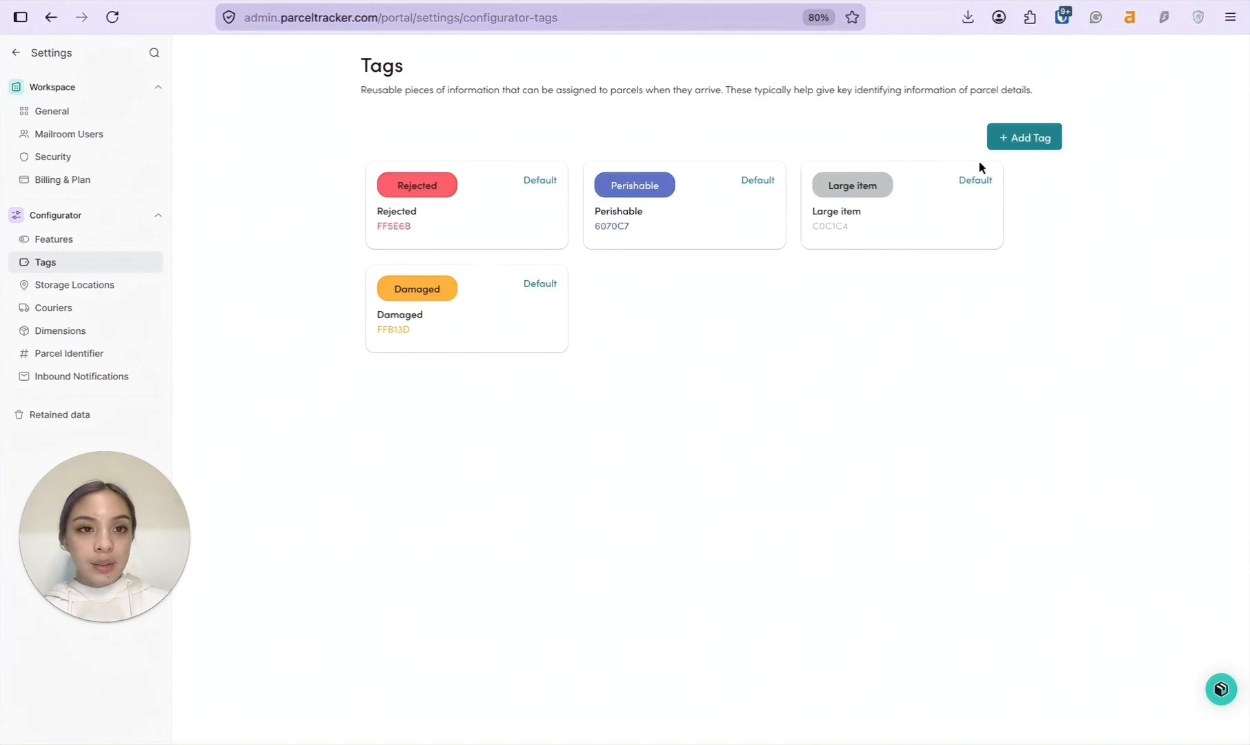
Create the Flammable tag and a blue Cold Storage tag.
click(1016, 147)
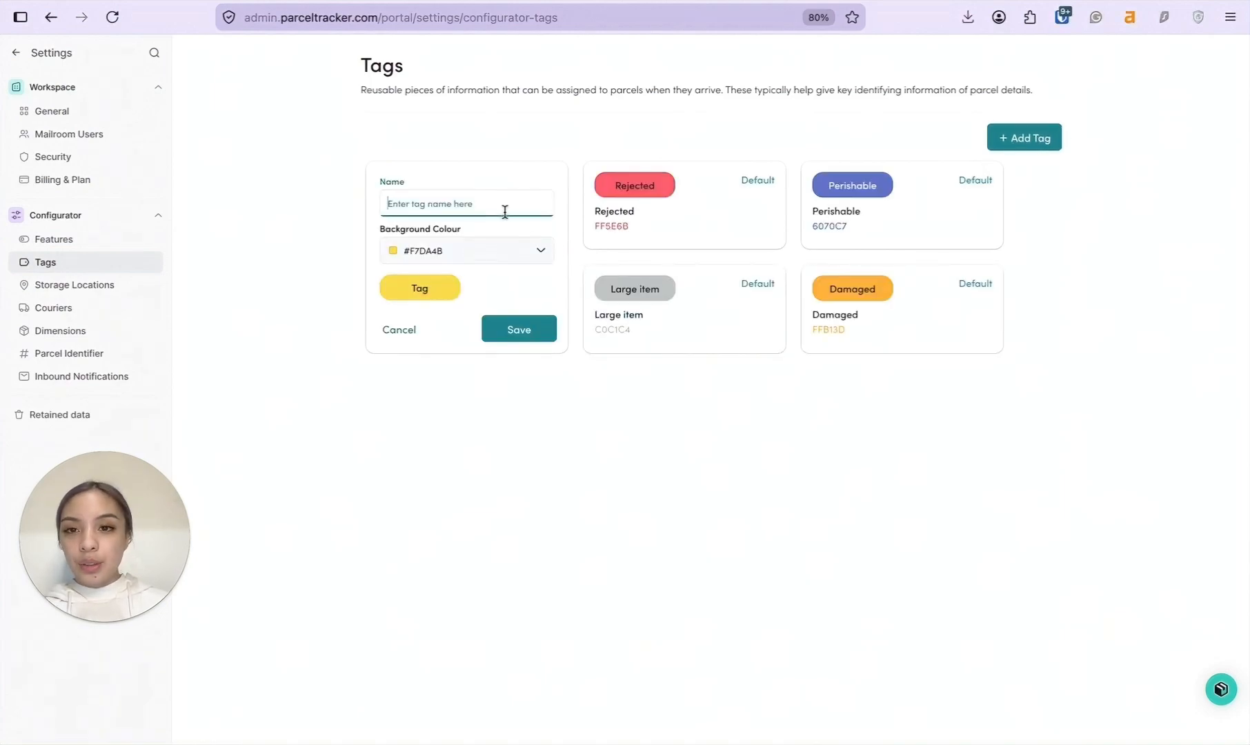
click(515, 249)
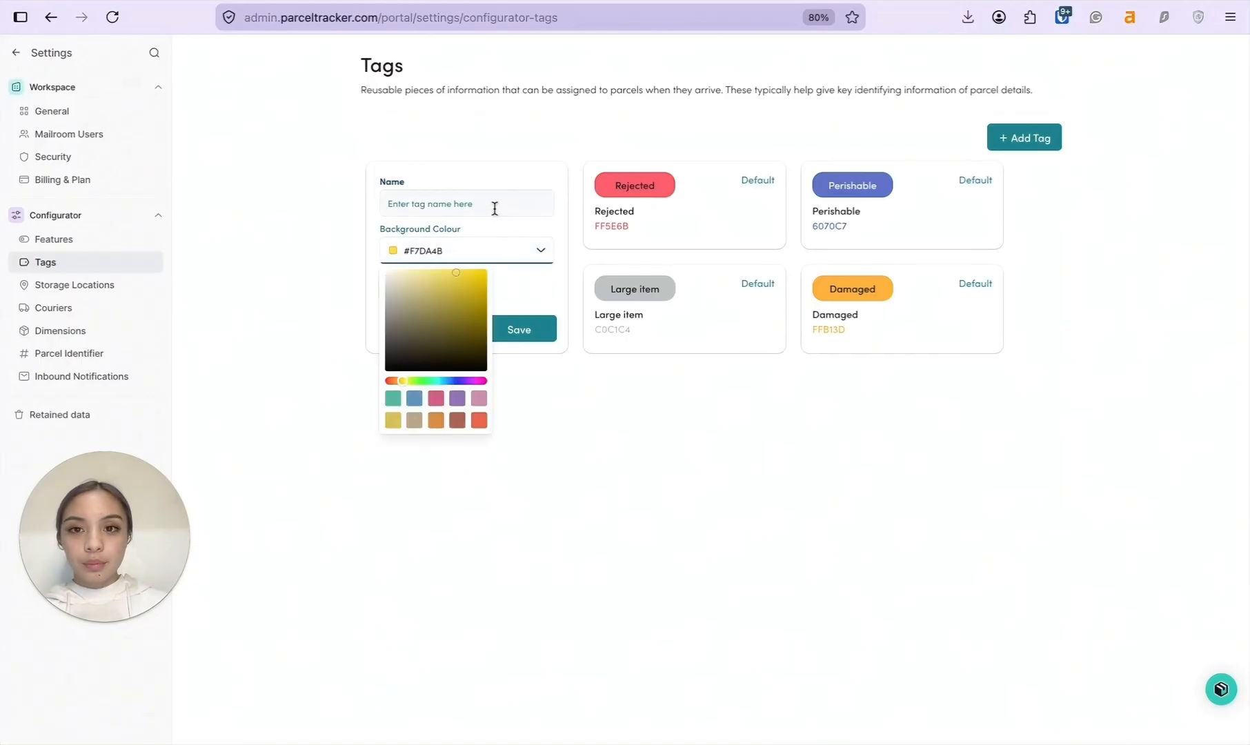
click(494, 209)
text(Fla)
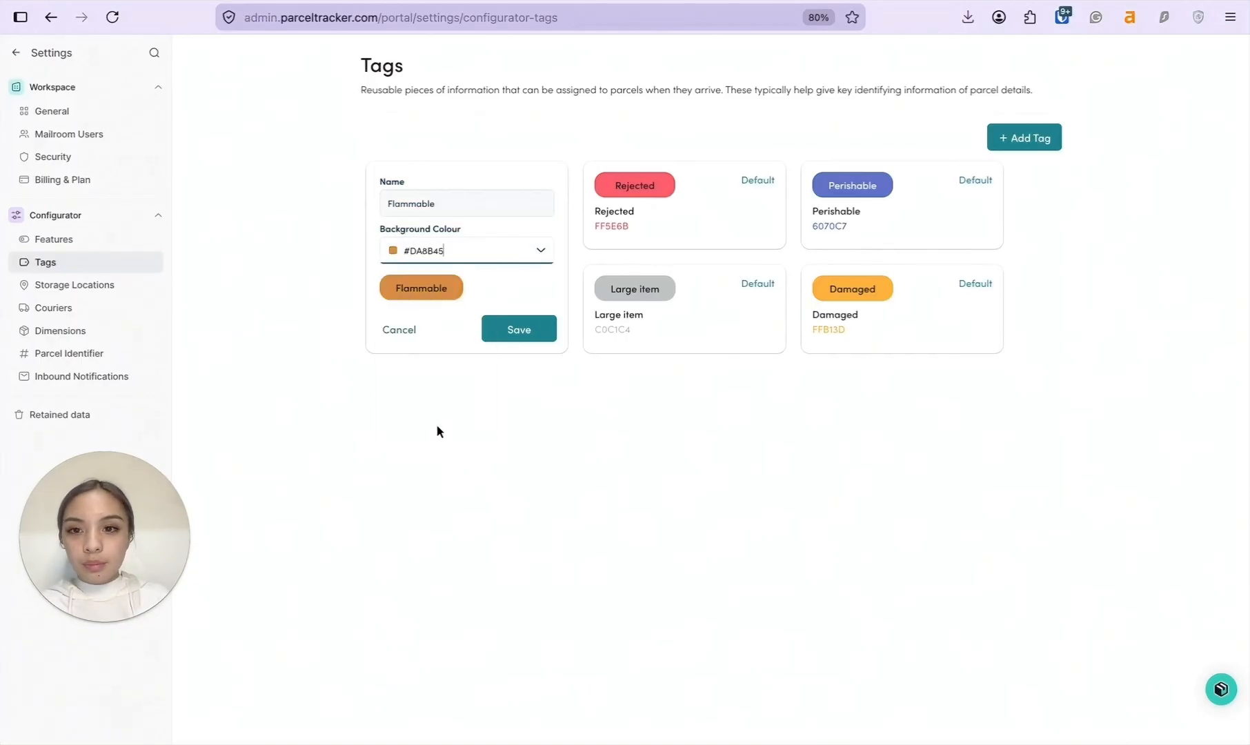
click(519, 329)
click(1016, 141)
click(445, 208)
text(Cold Storage)
click(464, 253)
click(413, 407)
click(535, 332)
Create a green Hazardous tag and a Fragile tag.
click(1024, 140)
click(483, 205)
text(Hazardous)
click(464, 252)
click(392, 402)
click(527, 331)
click(1024, 141)
click(466, 204)
text(Fragile)
click(518, 329)
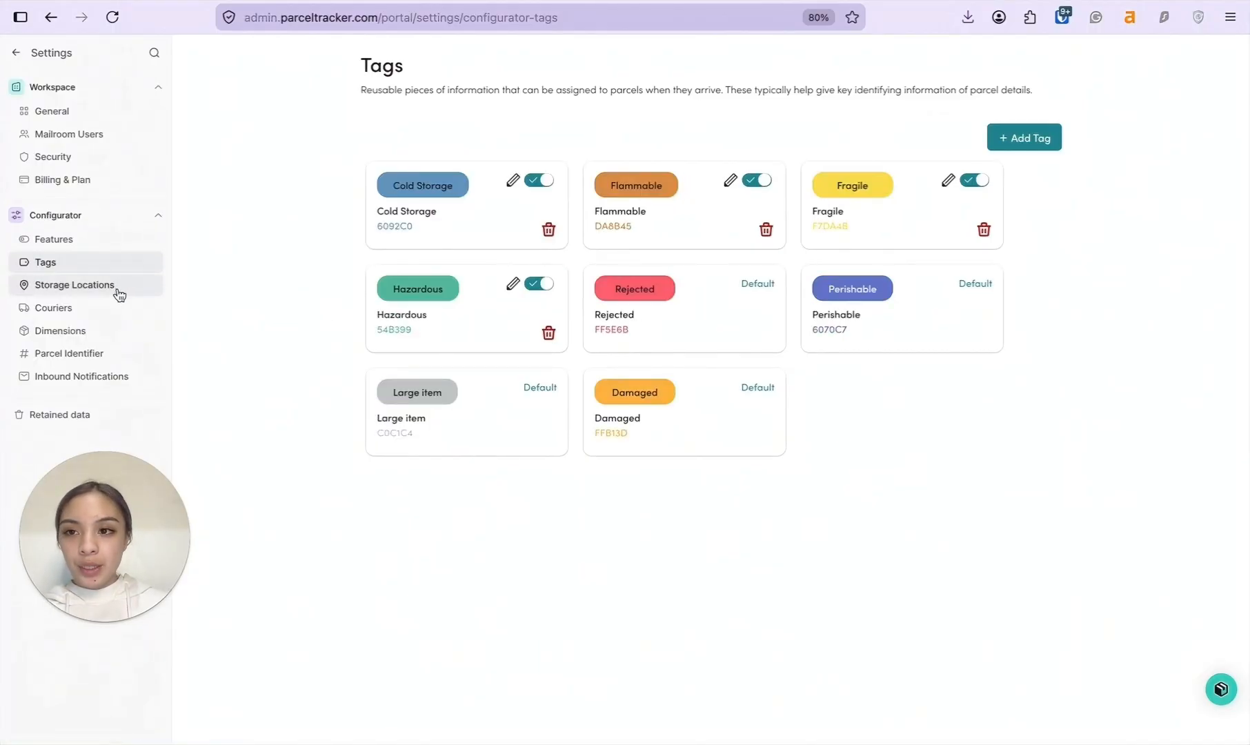
Add storage locations Rack X, Rack Y and Rack Z, then view Inbound Notifications.
click(116, 288)
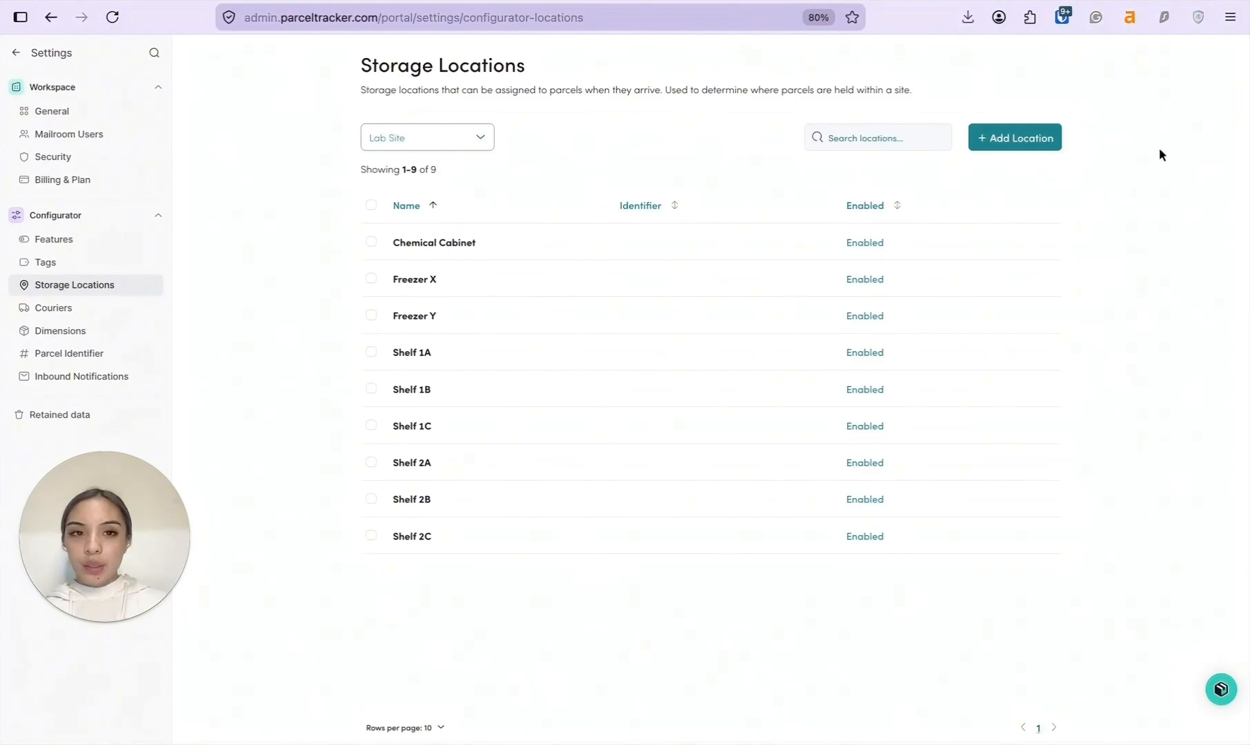
click(1039, 142)
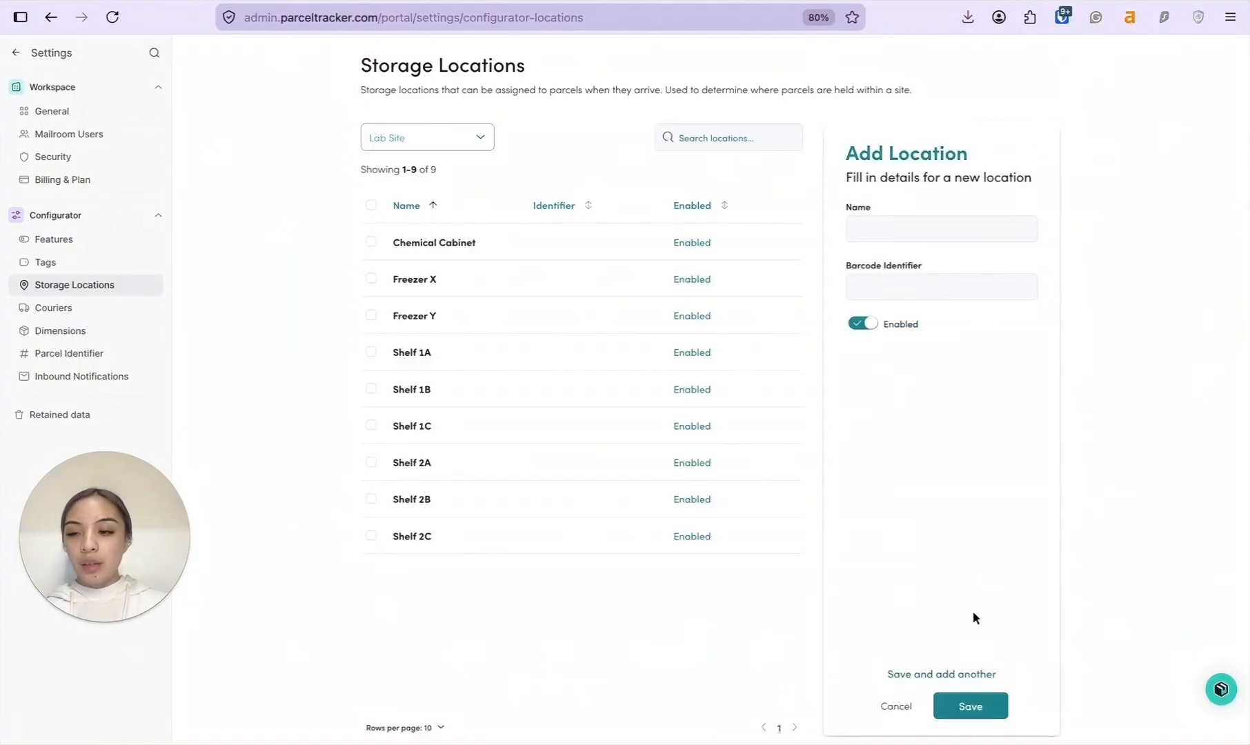
click(961, 235)
text(Rack X)
key(Return)
text(Rack Y)
key(Return)
text(Rack Z)
click(971, 706)
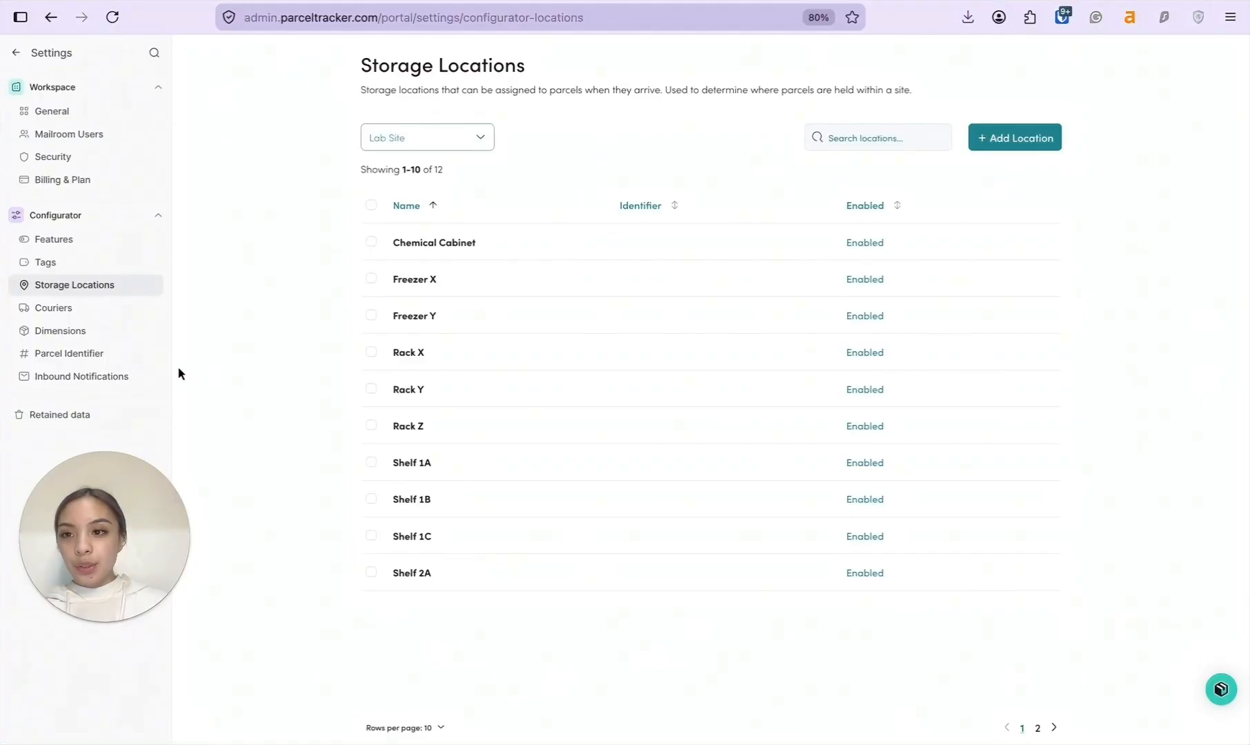
click(135, 382)
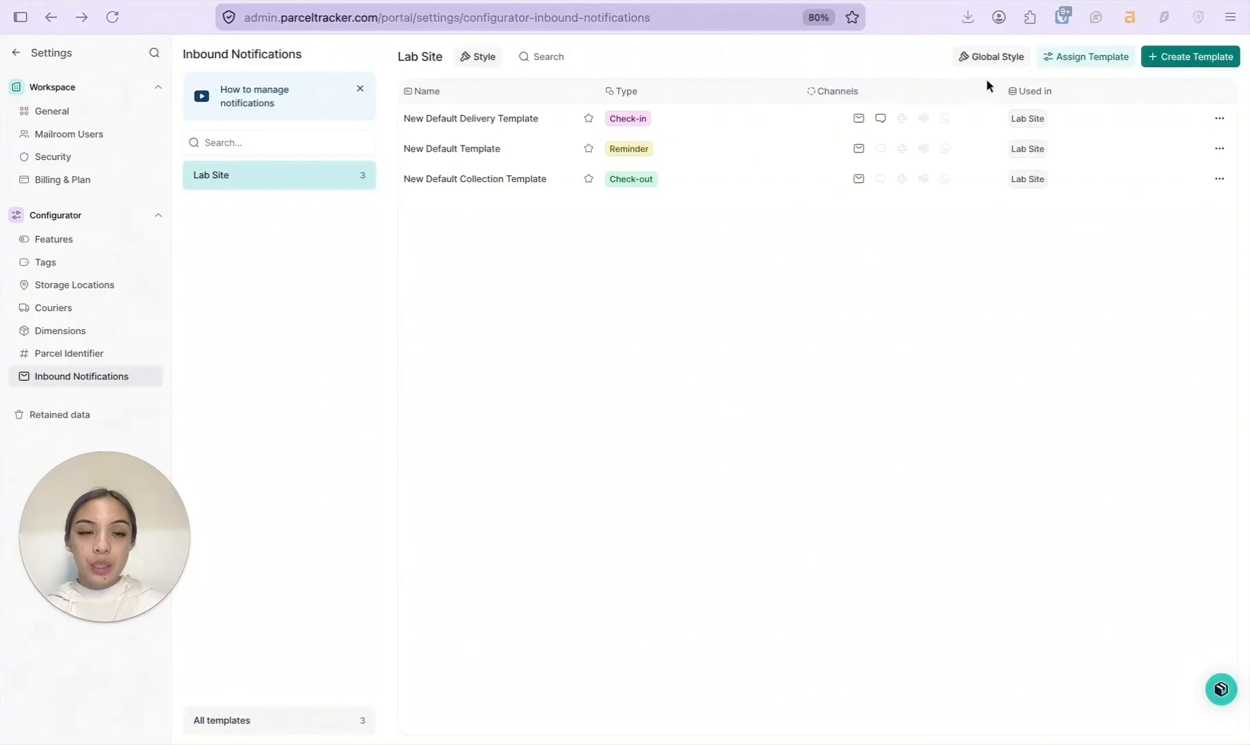
Give the global notification style the lab logo at Large size and accent colour #1f8c44.
click(990, 58)
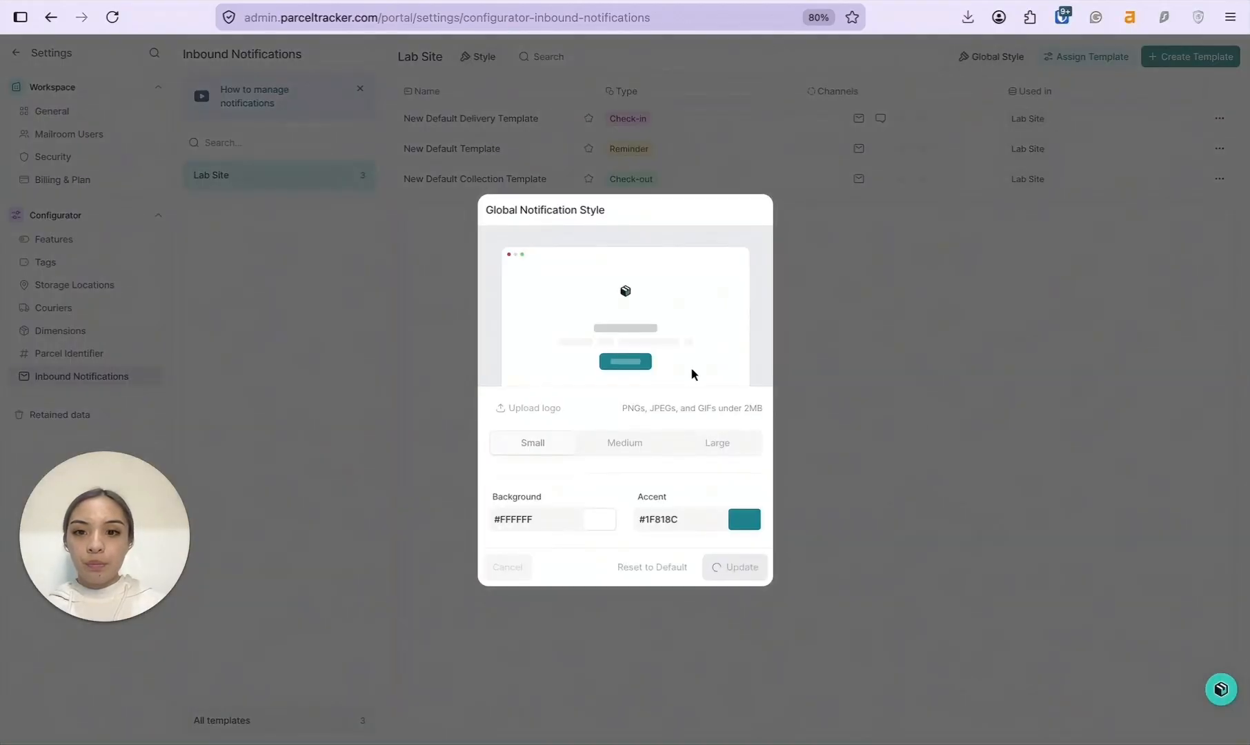
click(537, 409)
click(537, 412)
double_click(631, 328)
click(761, 551)
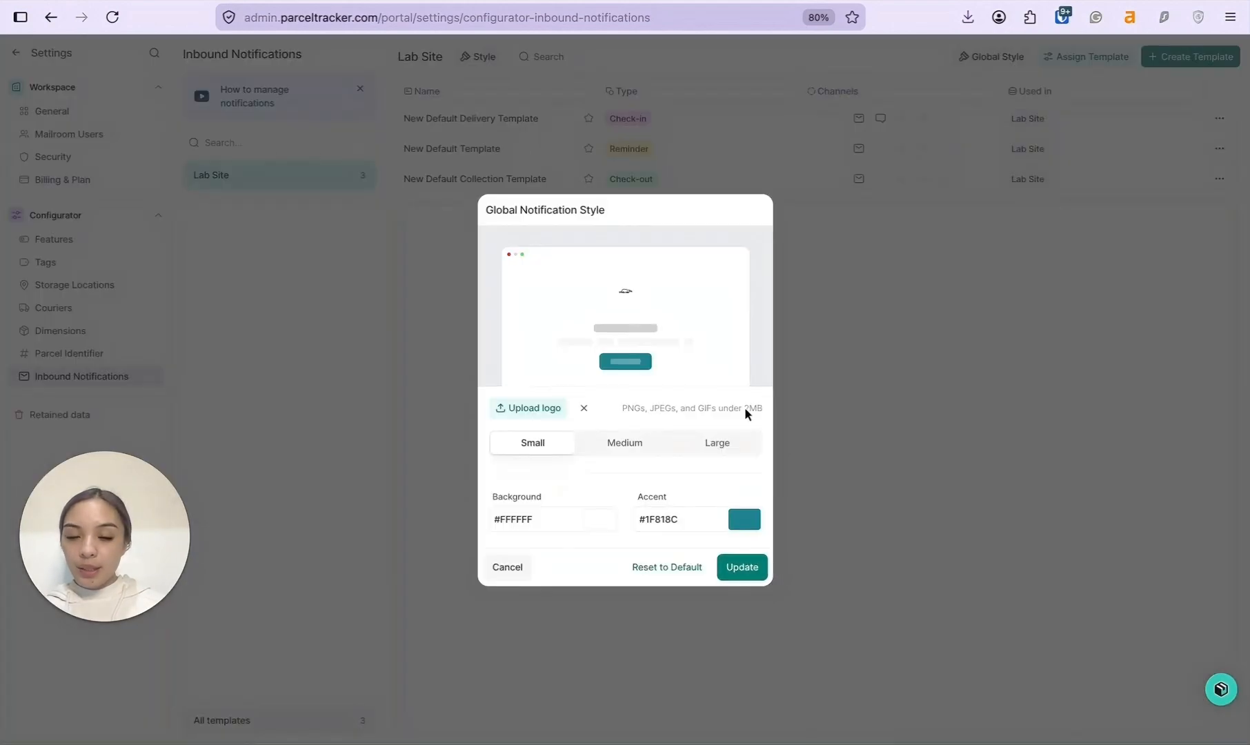
click(629, 450)
click(718, 454)
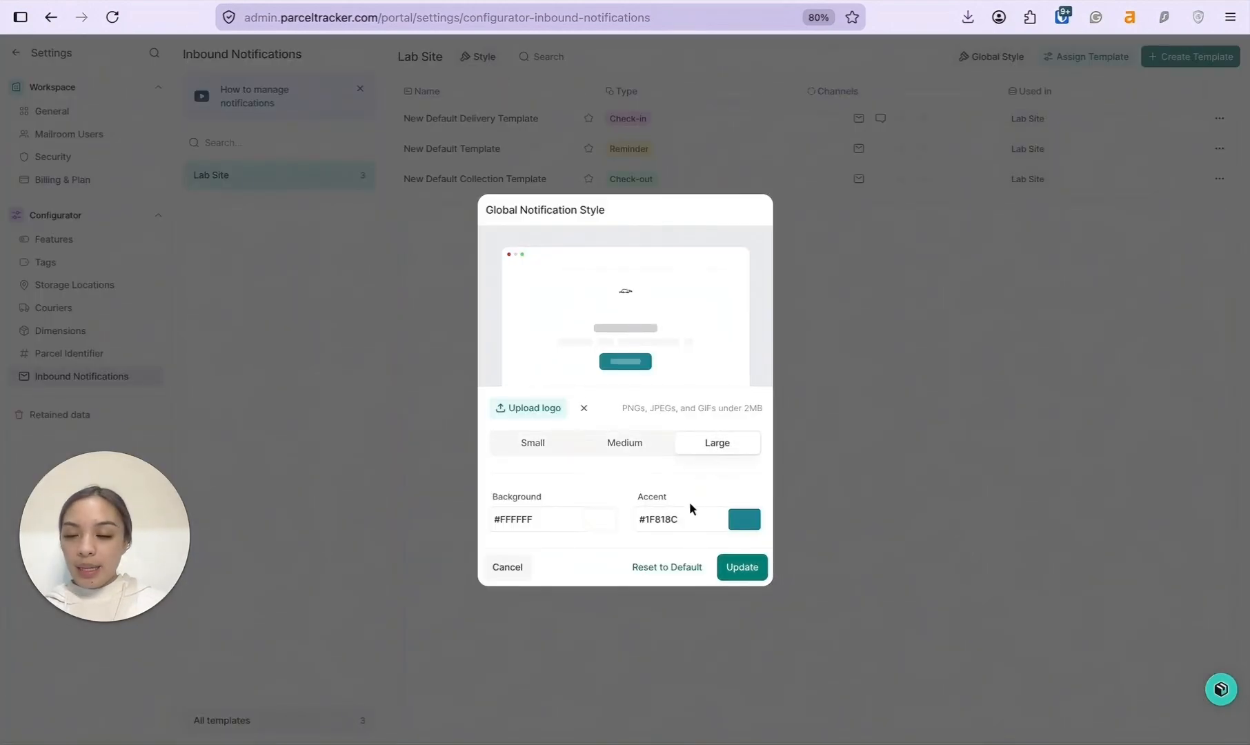
click(637, 516)
drag(719, 494, 680, 492)
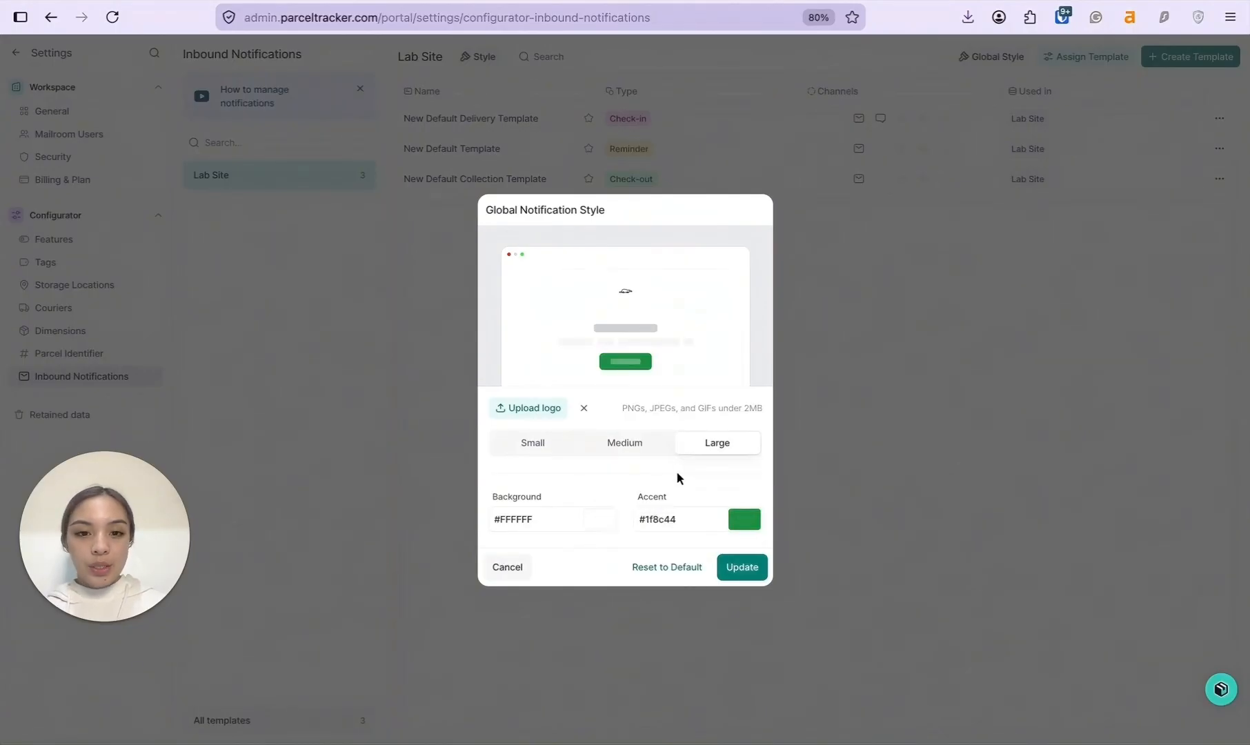
click(739, 569)
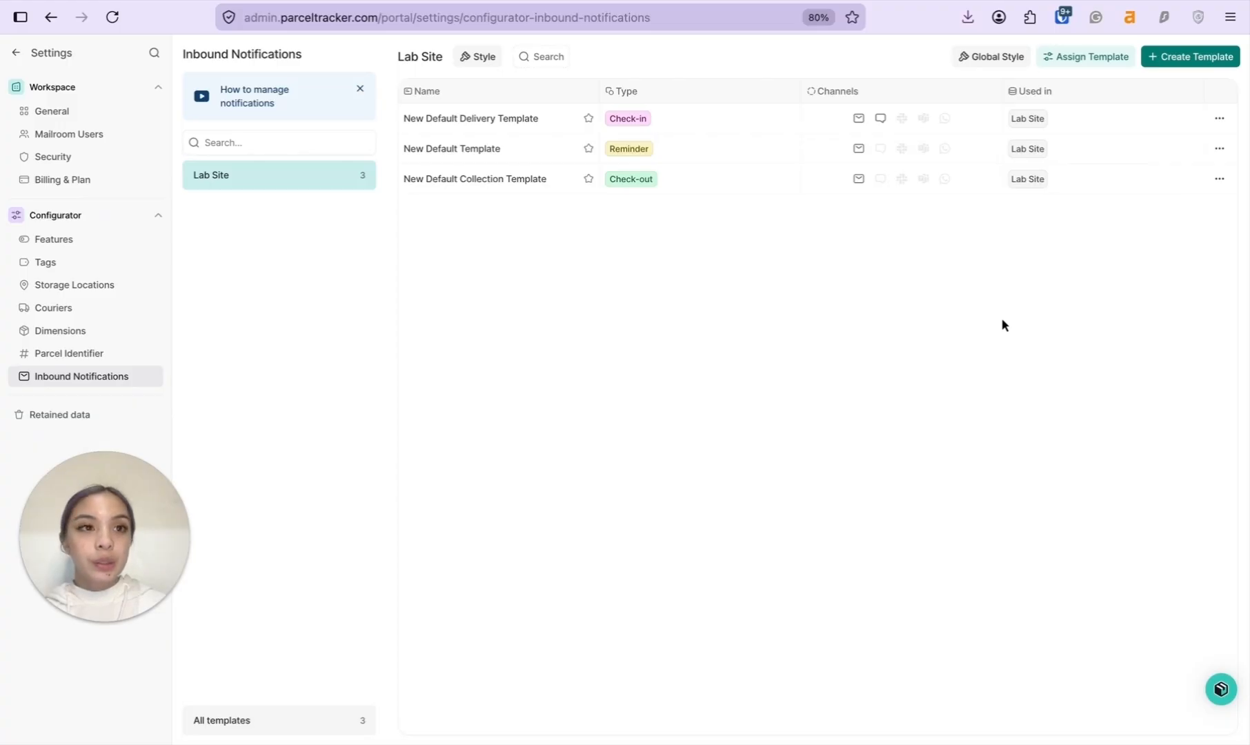
Start a new notification template, then cancel it, leaving Lab Site's three templates unchanged.
click(1176, 60)
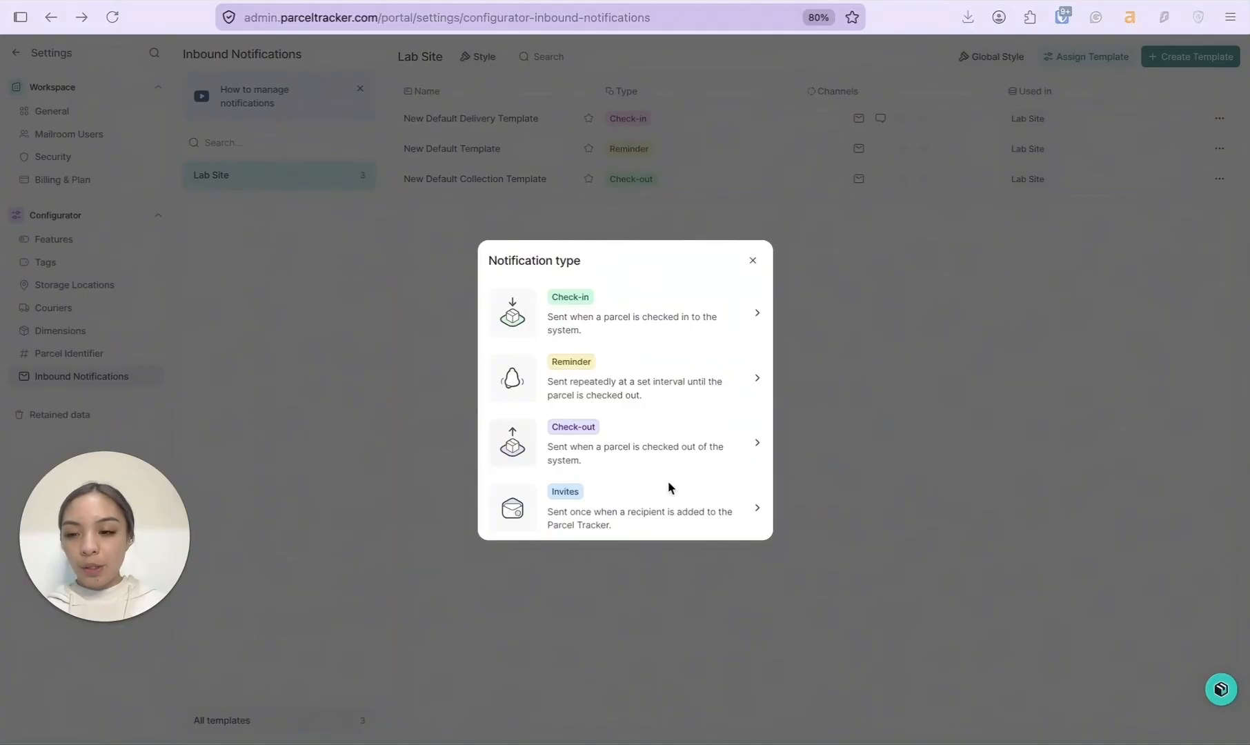
key(Escape)
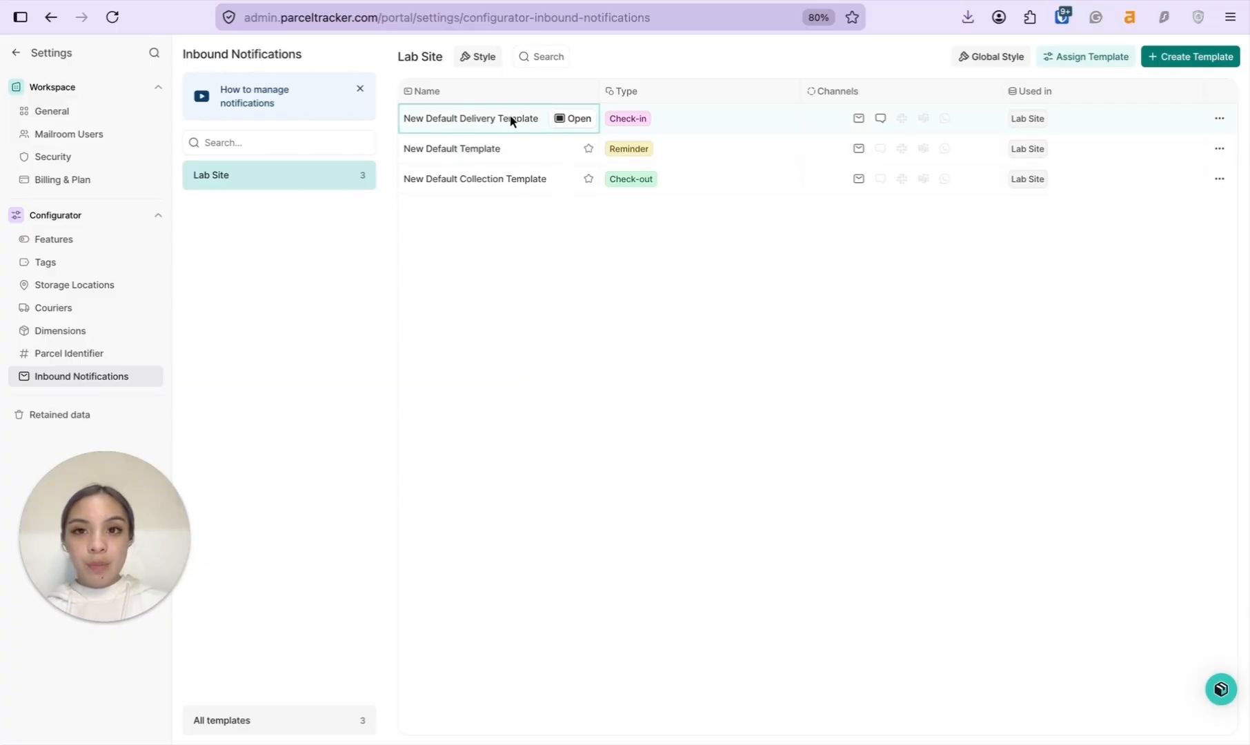
Rename the check-in template to 'Default Delivery Template' and change its subject to say 'pick up'.
click(567, 124)
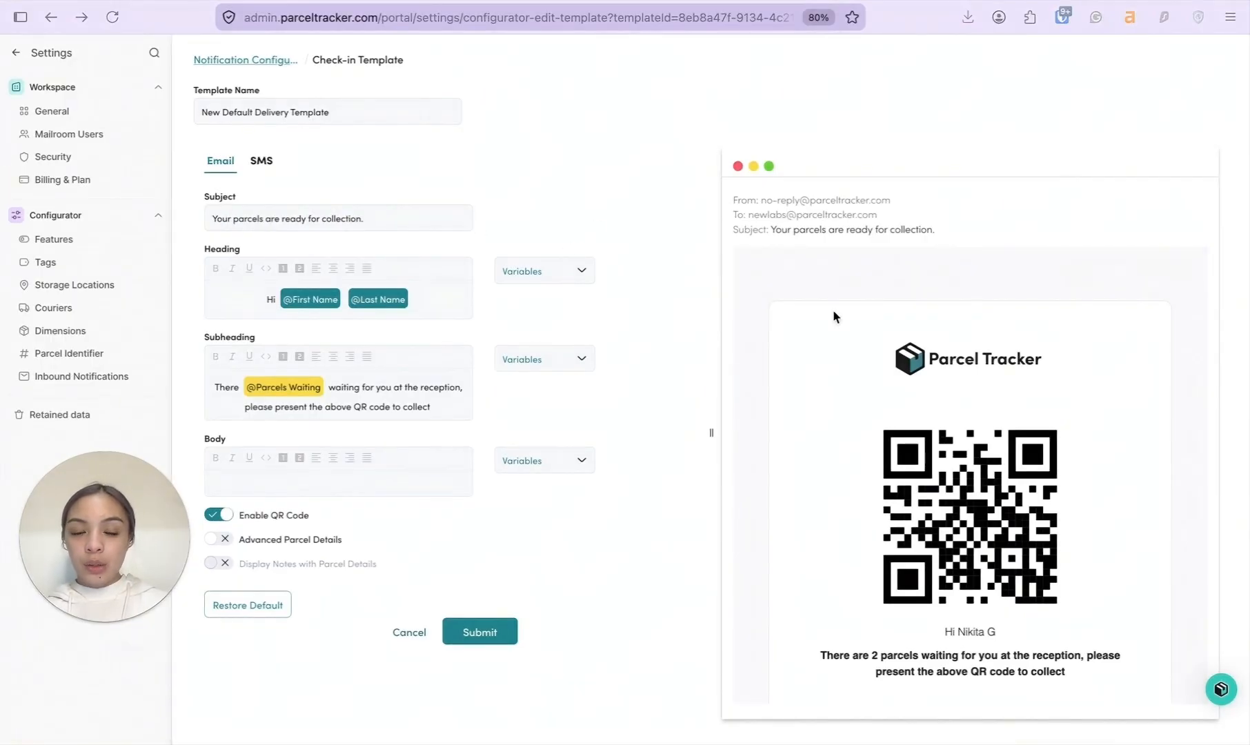
scroll(875, 398, down, 2)
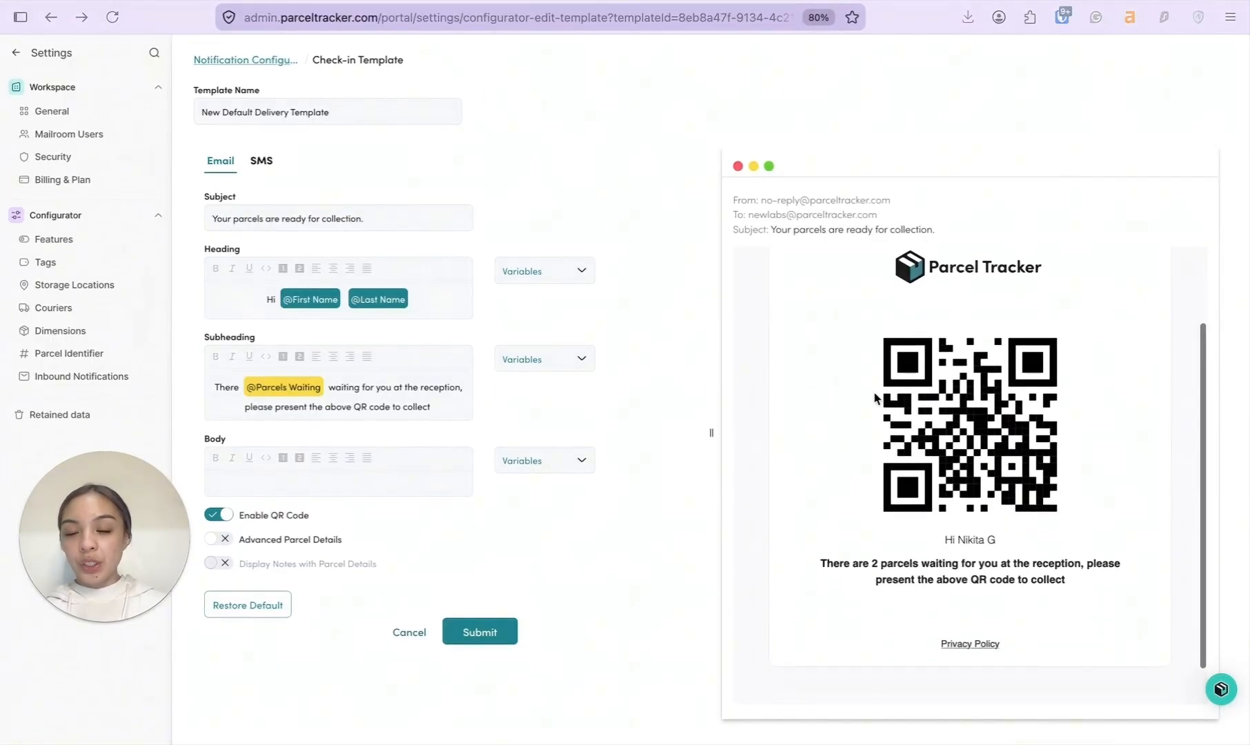
double_click(212, 108)
key(BackSpace)
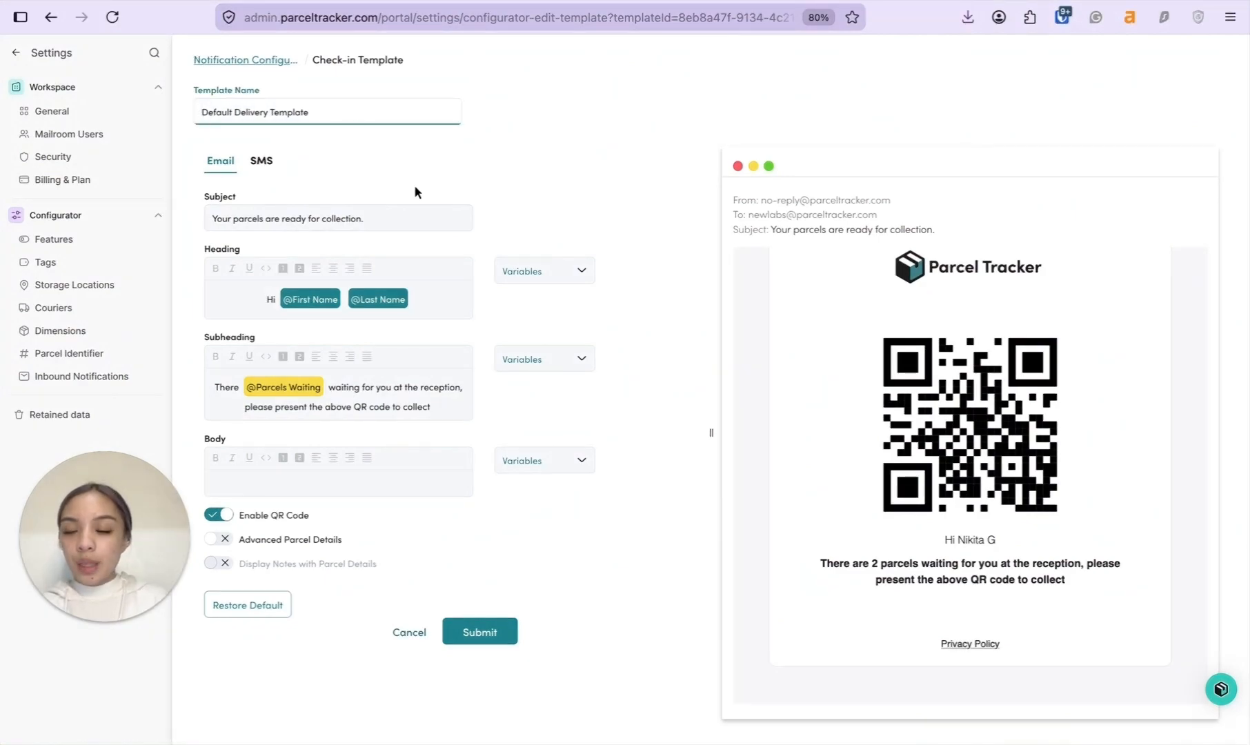
click(391, 218)
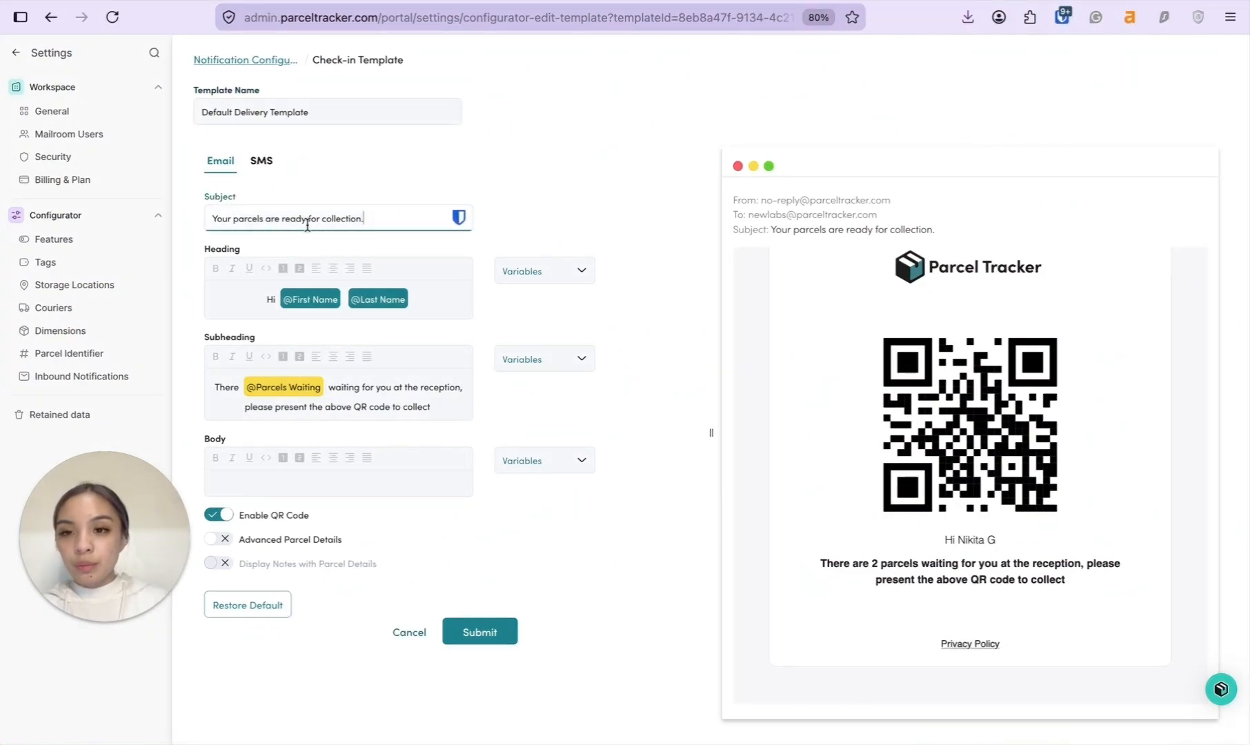
double_click(335, 218)
text(pick up)
Turn on Advanced Parcel Details in the email and save the delivery template.
click(439, 299)
click(567, 278)
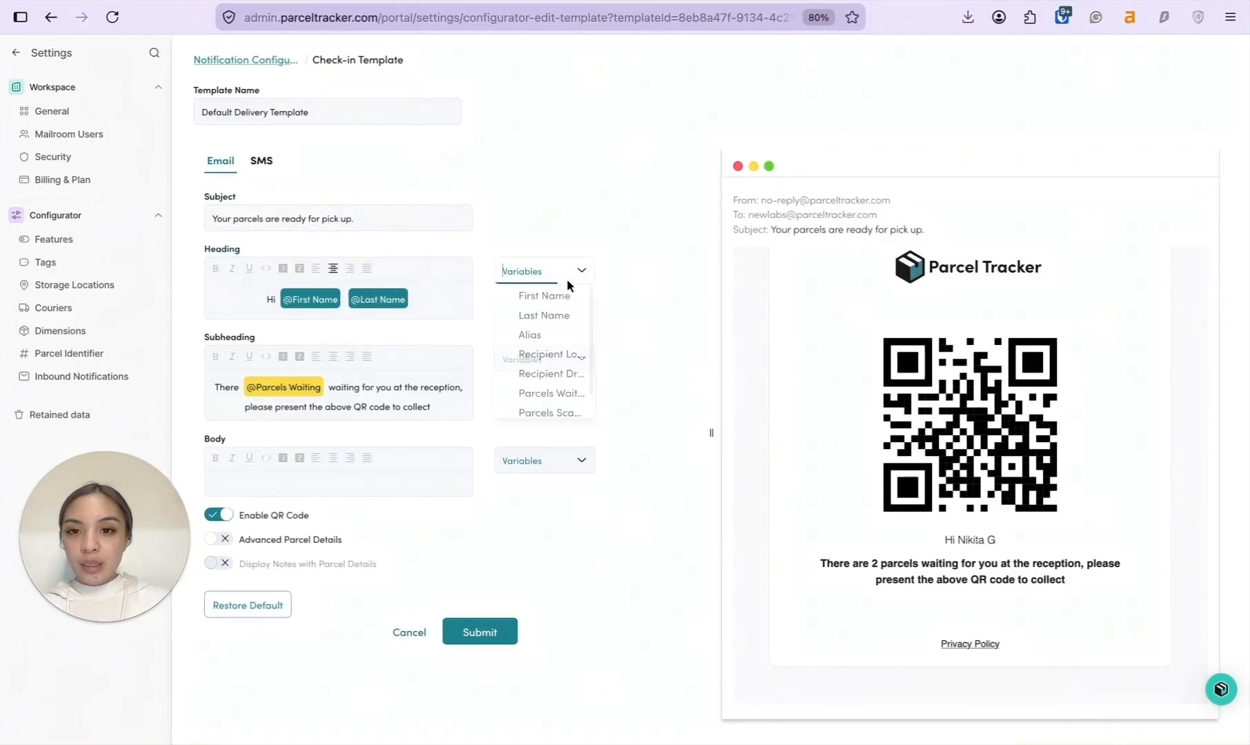
scroll(551, 342, down, 1)
click(628, 325)
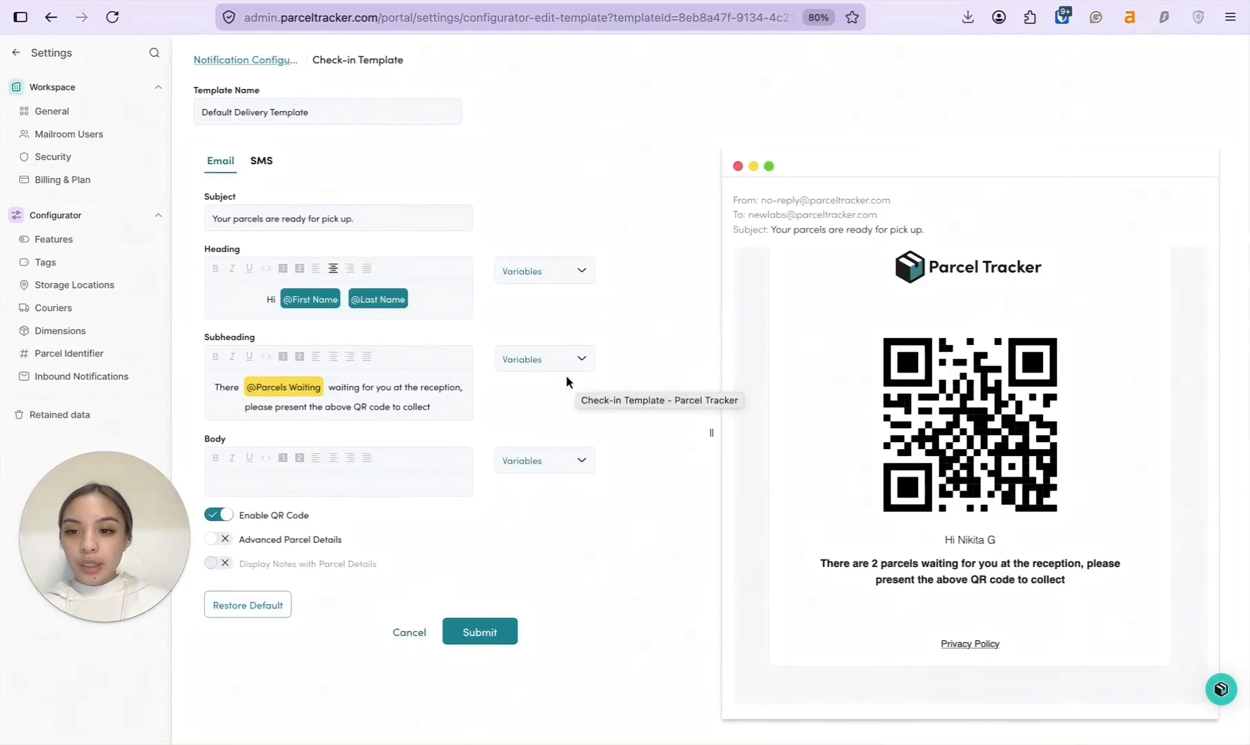
click(219, 539)
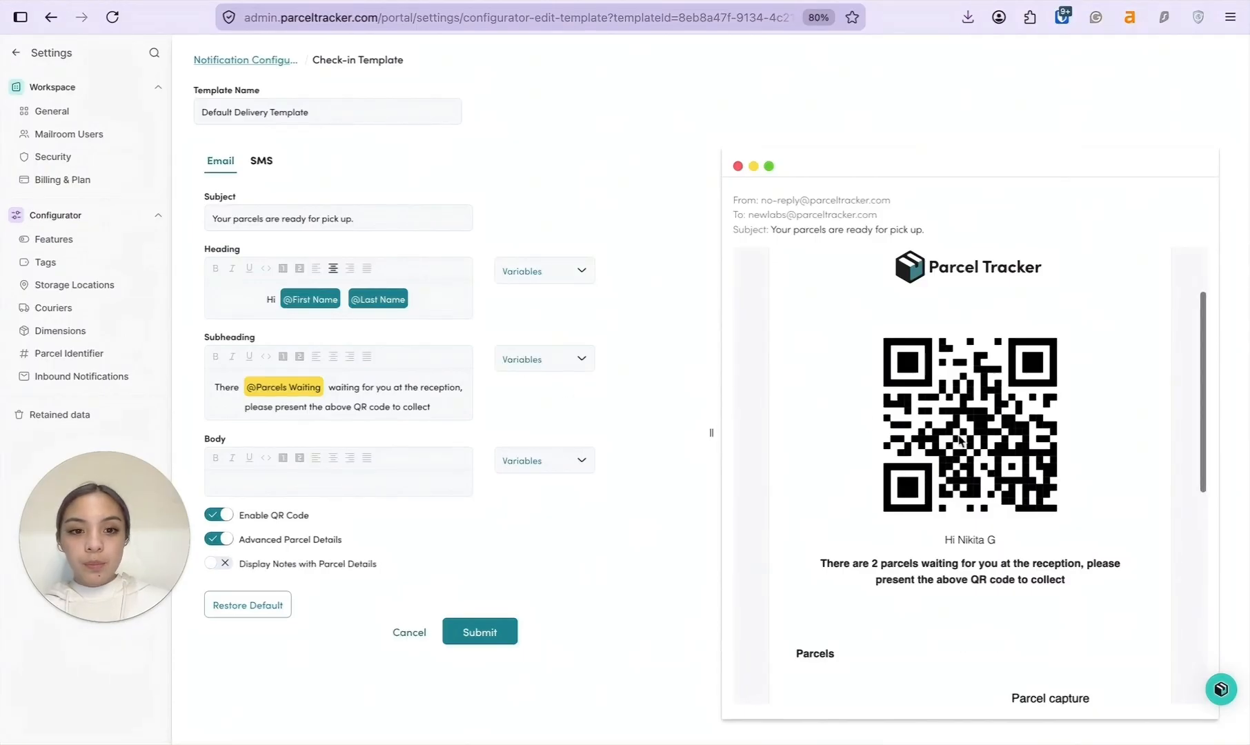
scroll(960, 440, down, 5)
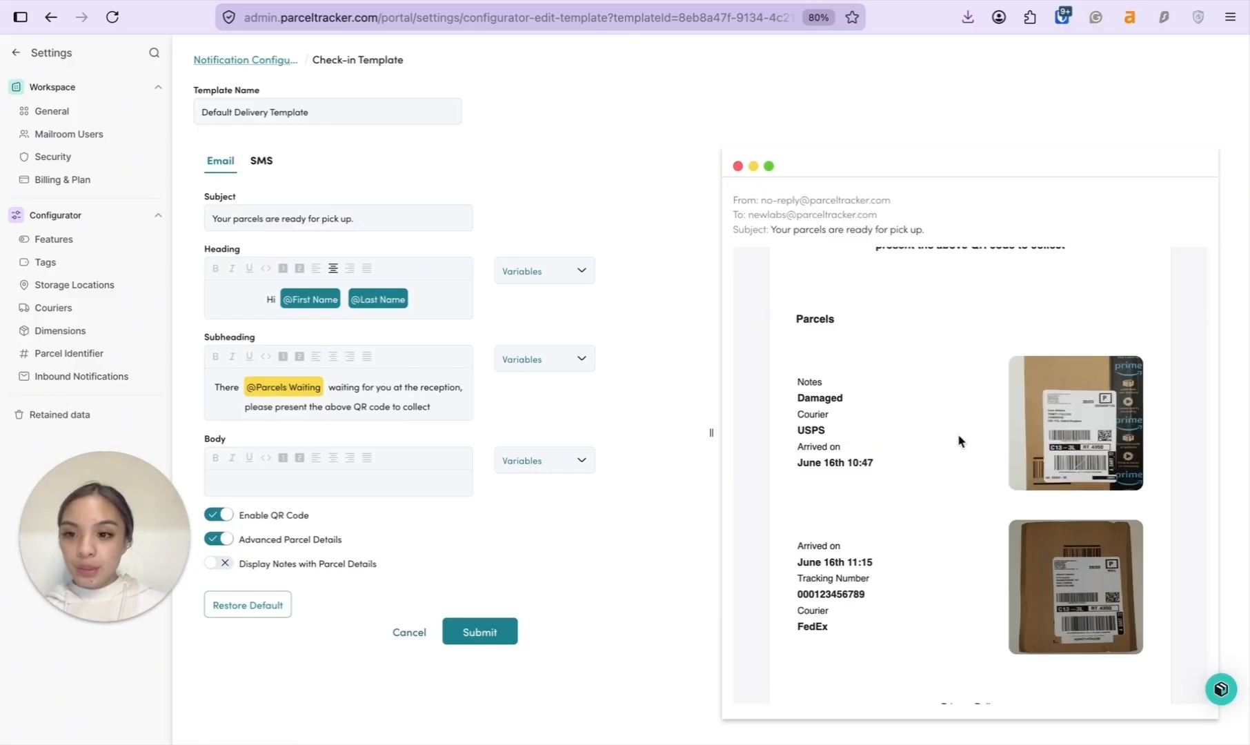
click(481, 632)
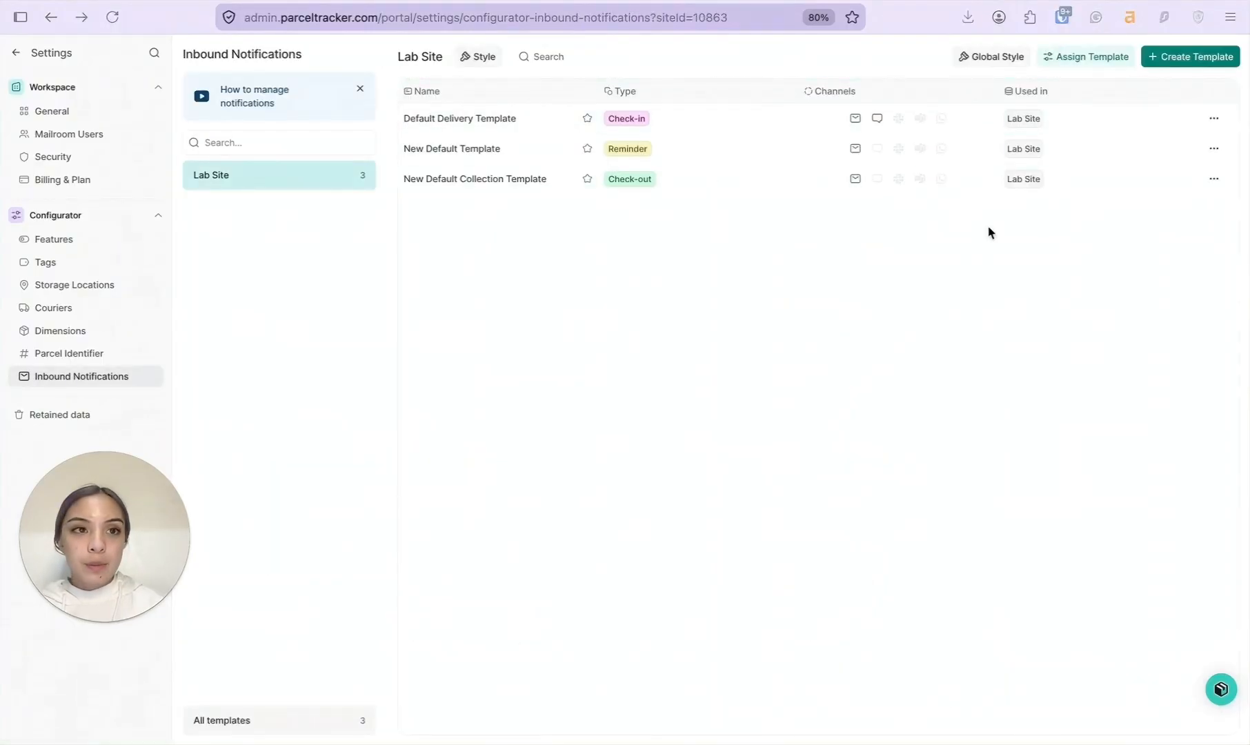
Create a Reminder template with a 24-hour reminder delay and a maximum of 1 reminder.
click(1164, 62)
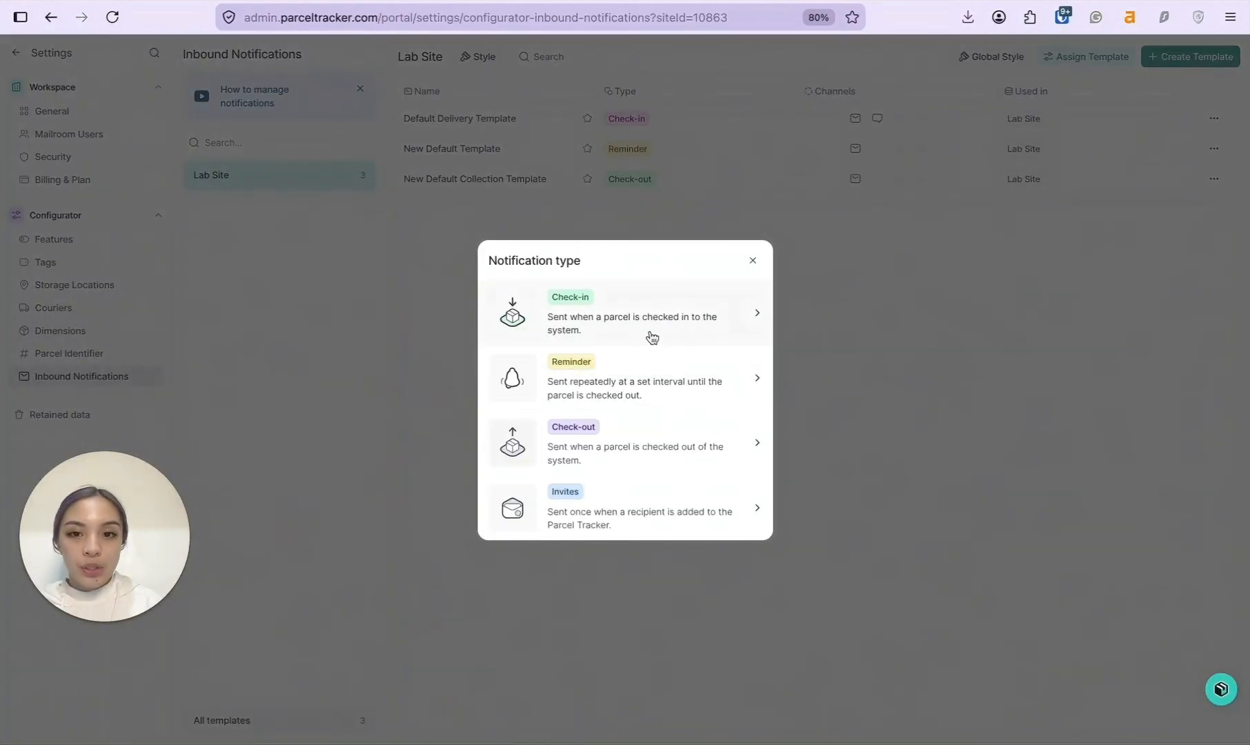
click(655, 383)
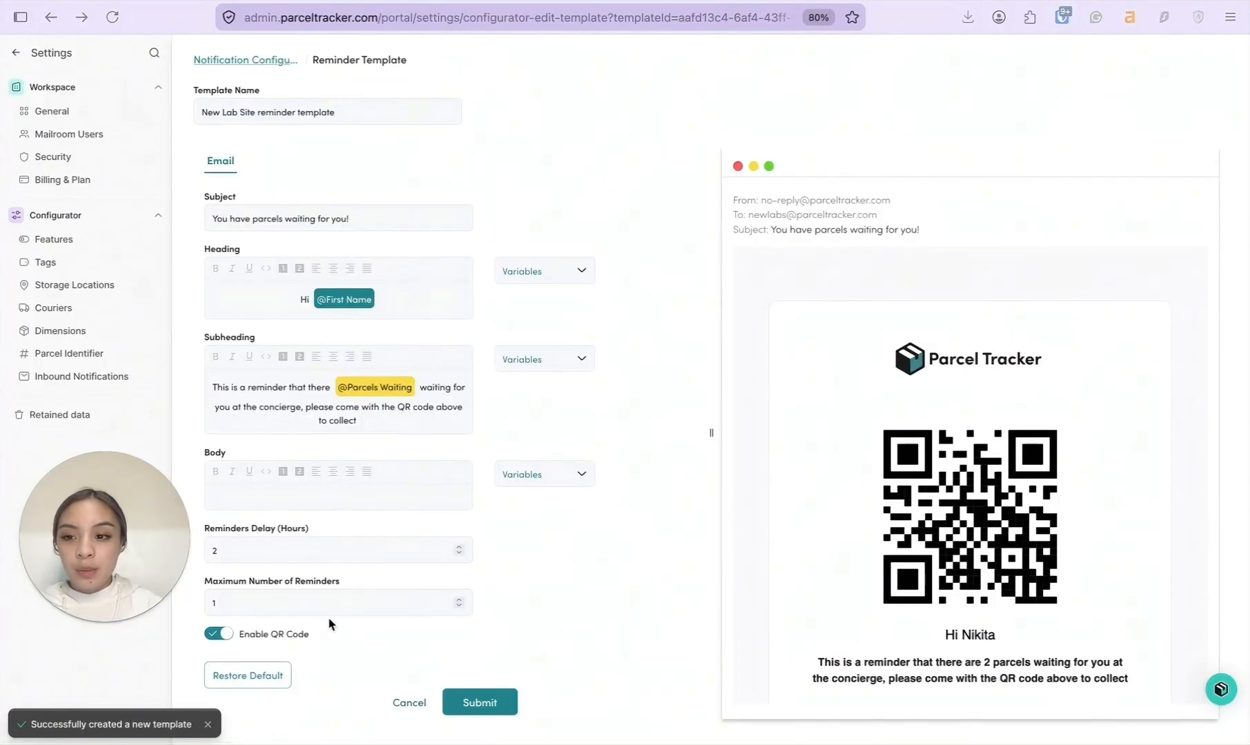
click(259, 550)
text(4)
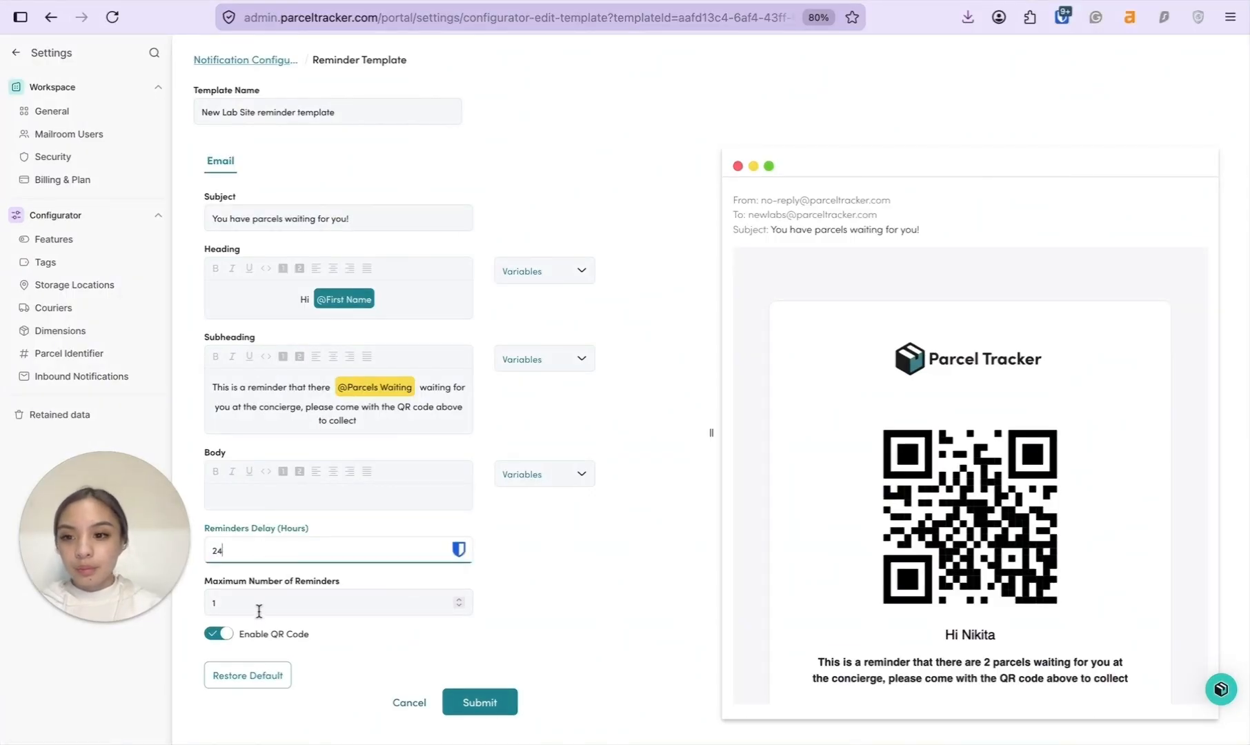
click(254, 605)
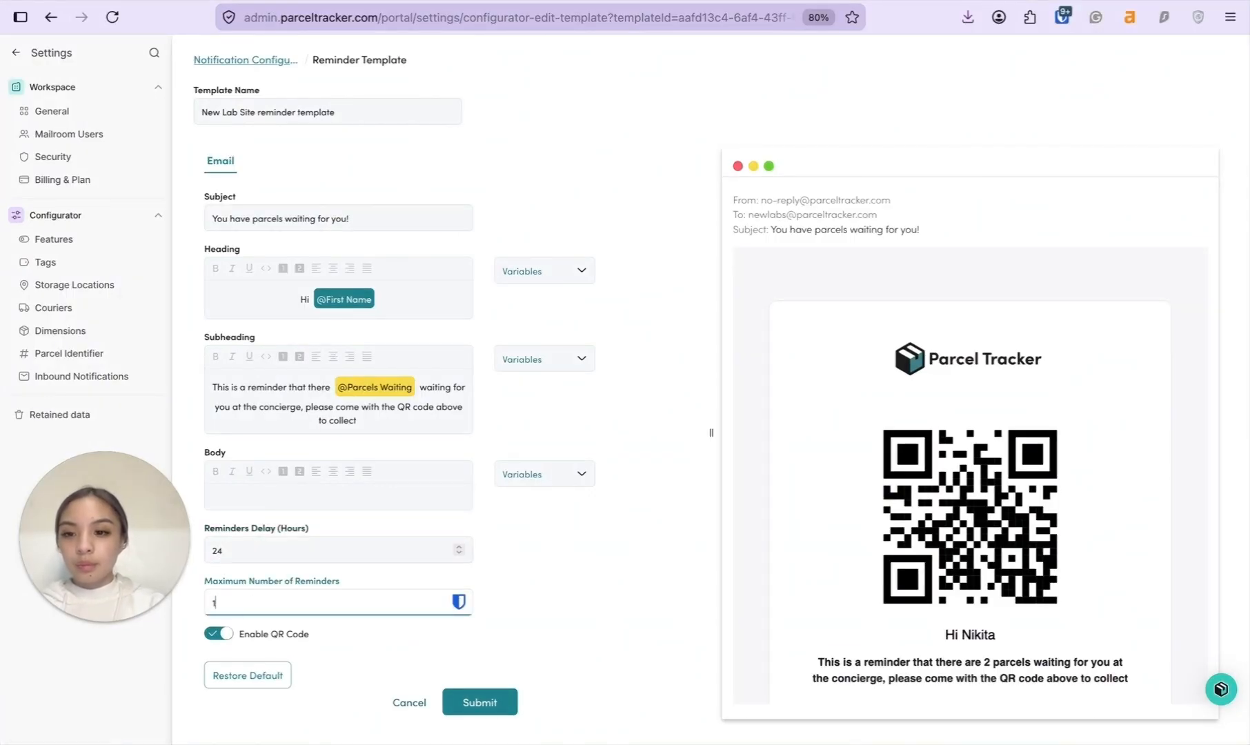
click(483, 550)
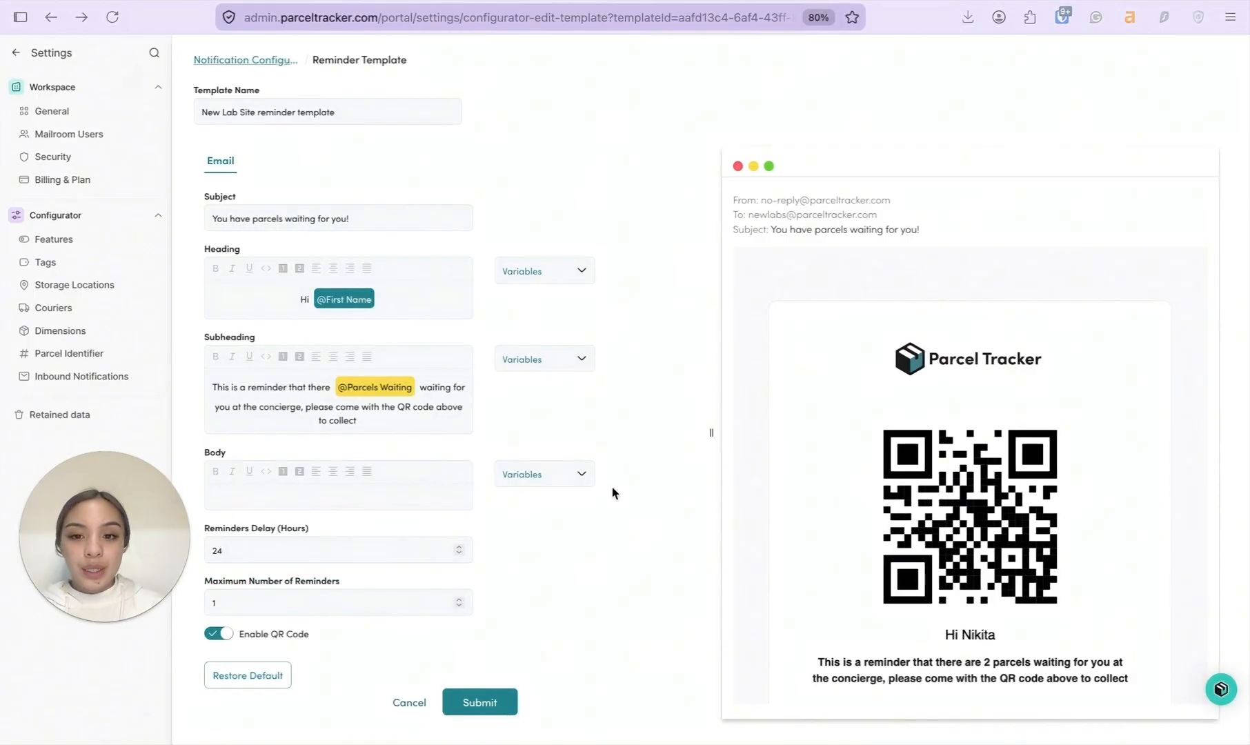
click(482, 705)
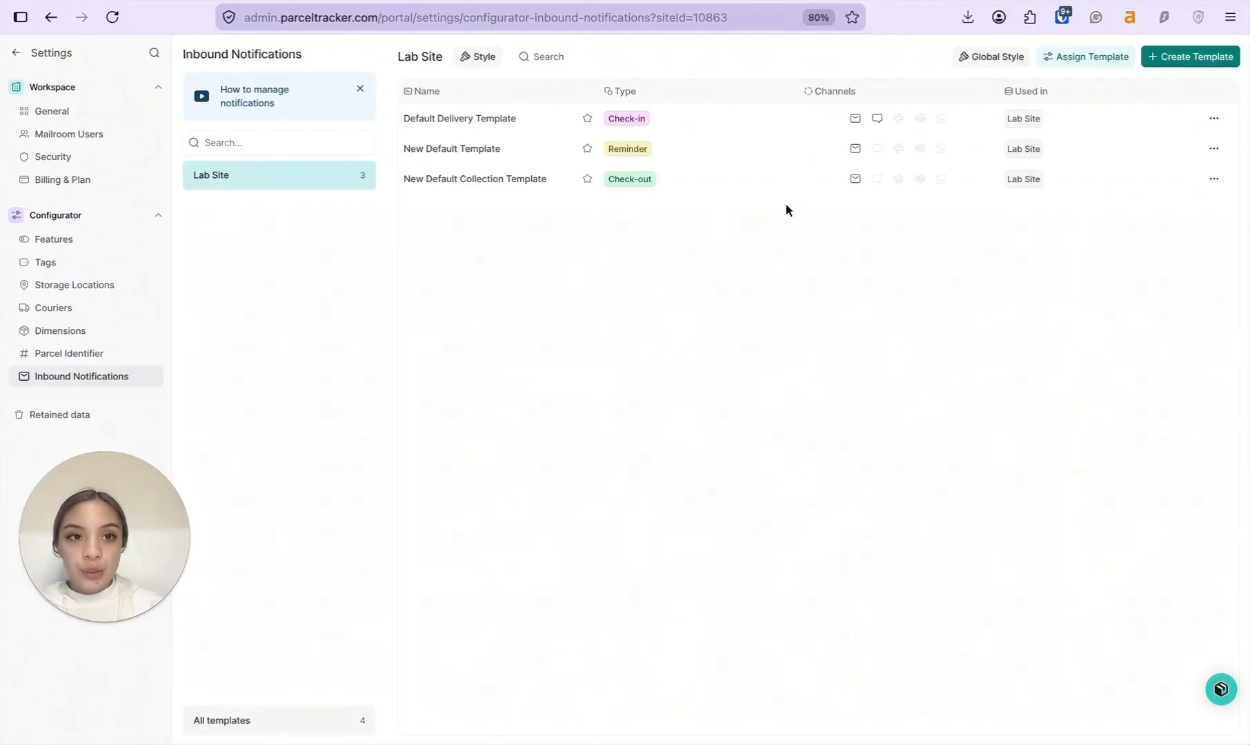
Assign the New Lab Site reminder template to Lab Site.
click(1078, 61)
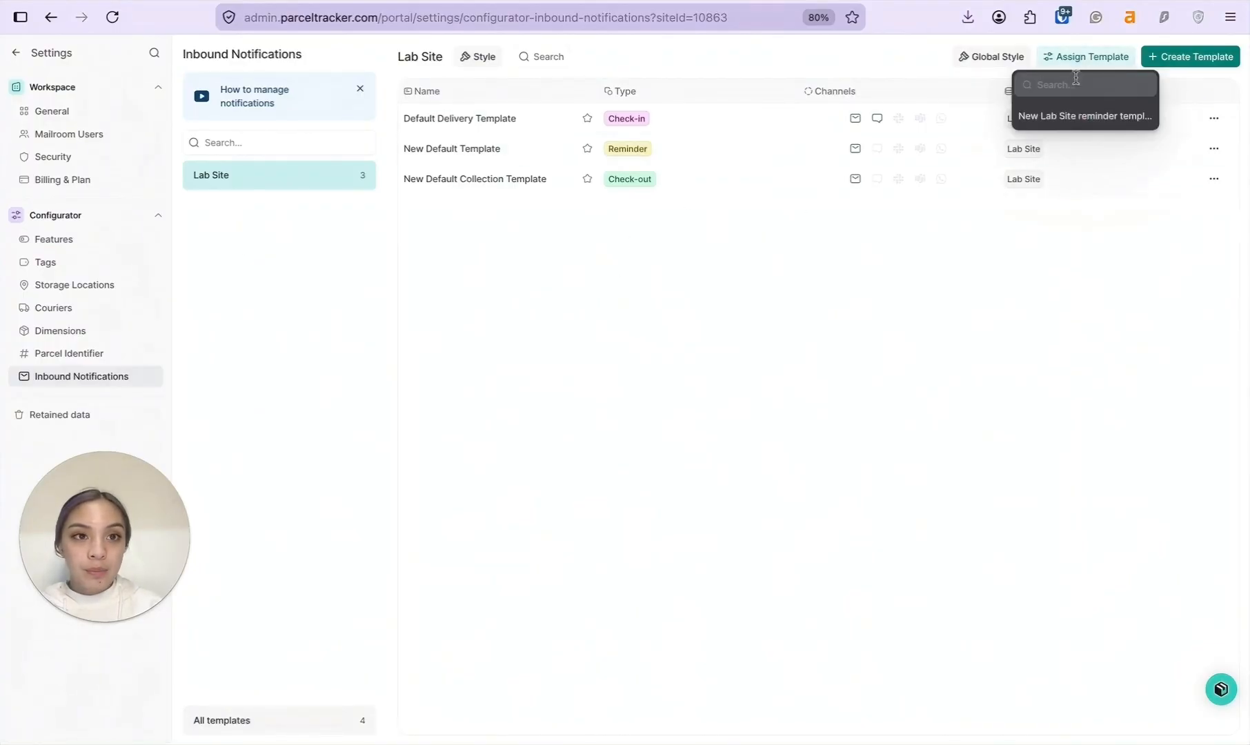
click(1094, 120)
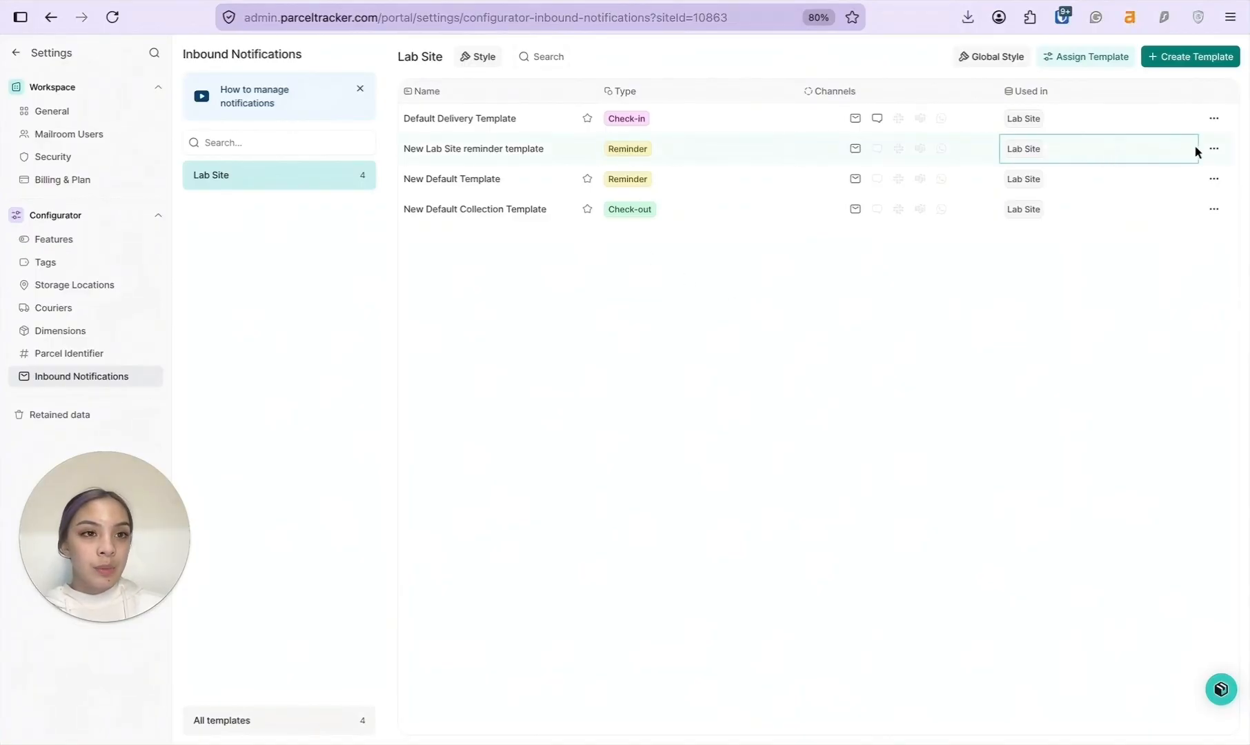
click(1216, 151)
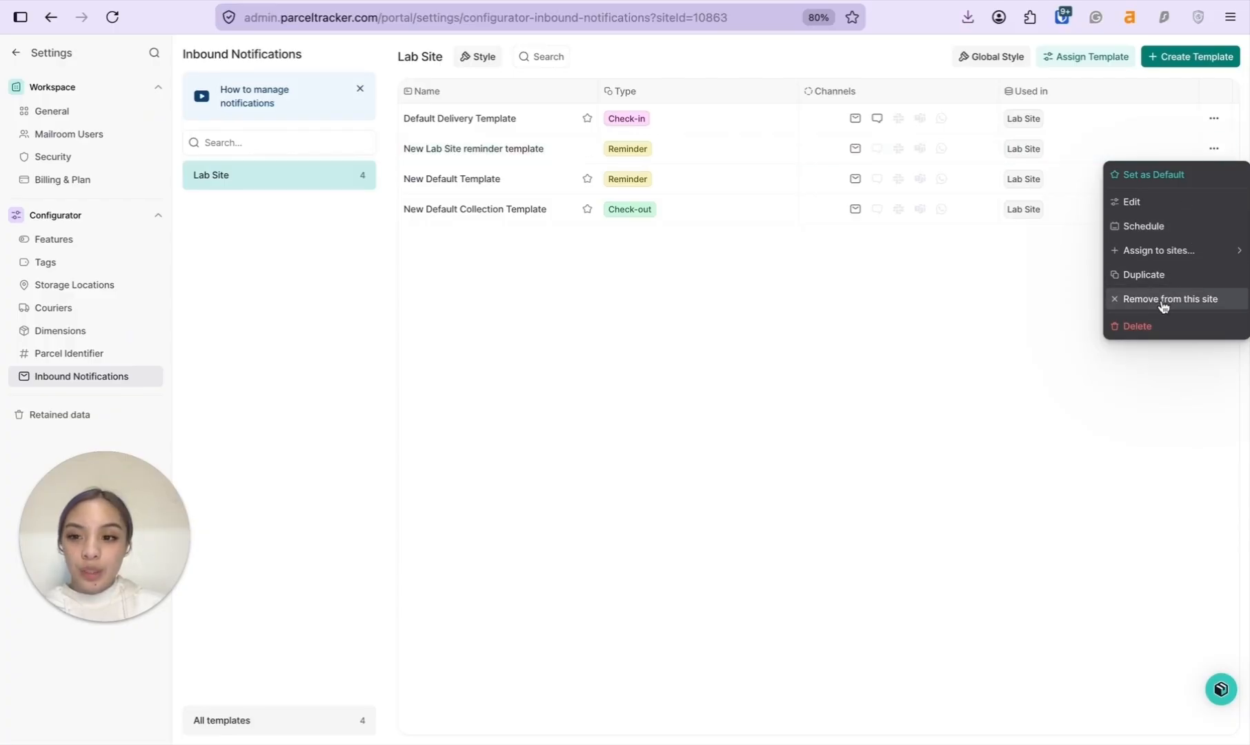
Enable the Default Delivery Template's notification schedule with a 45 min delay.
click(1214, 120)
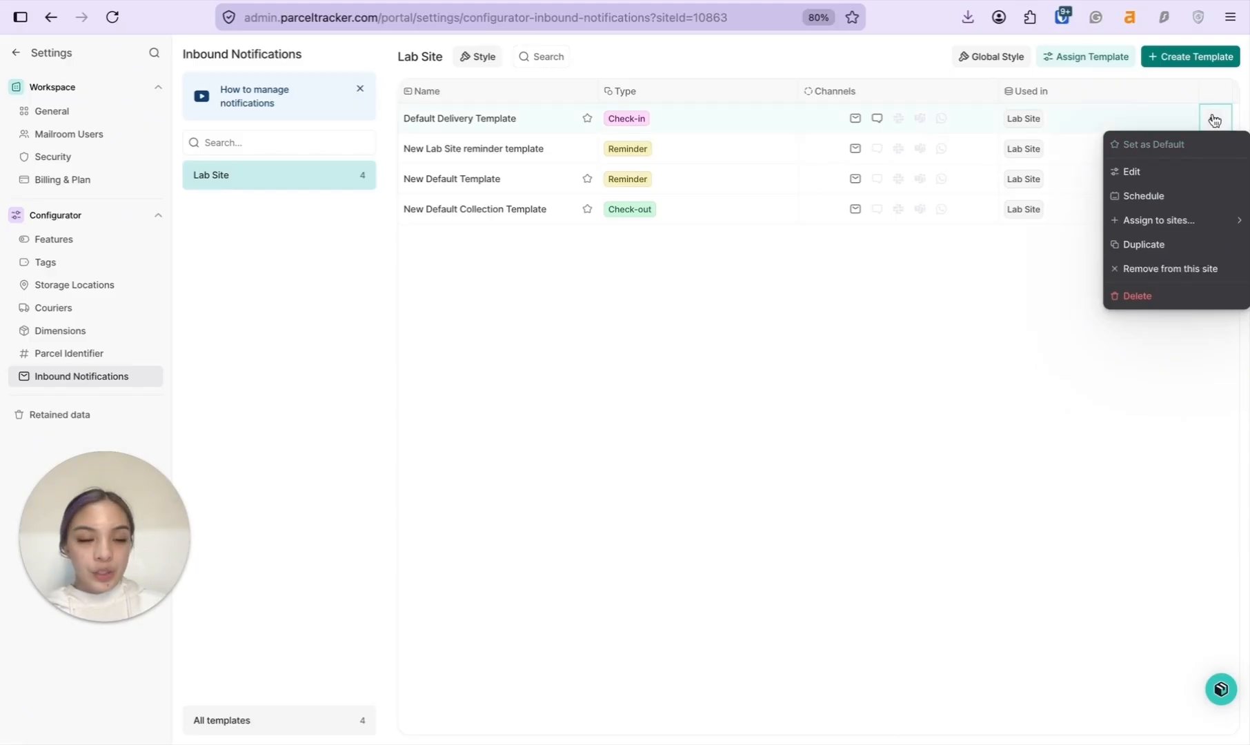
click(1153, 196)
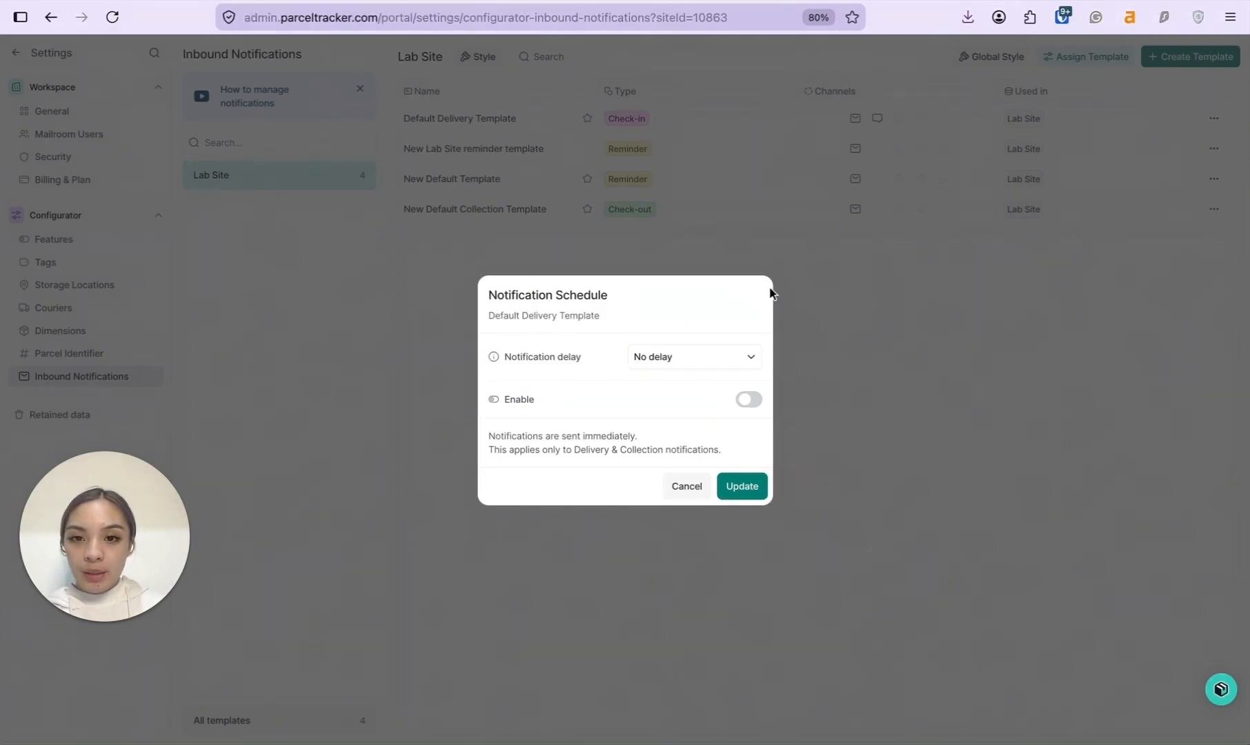
click(747, 401)
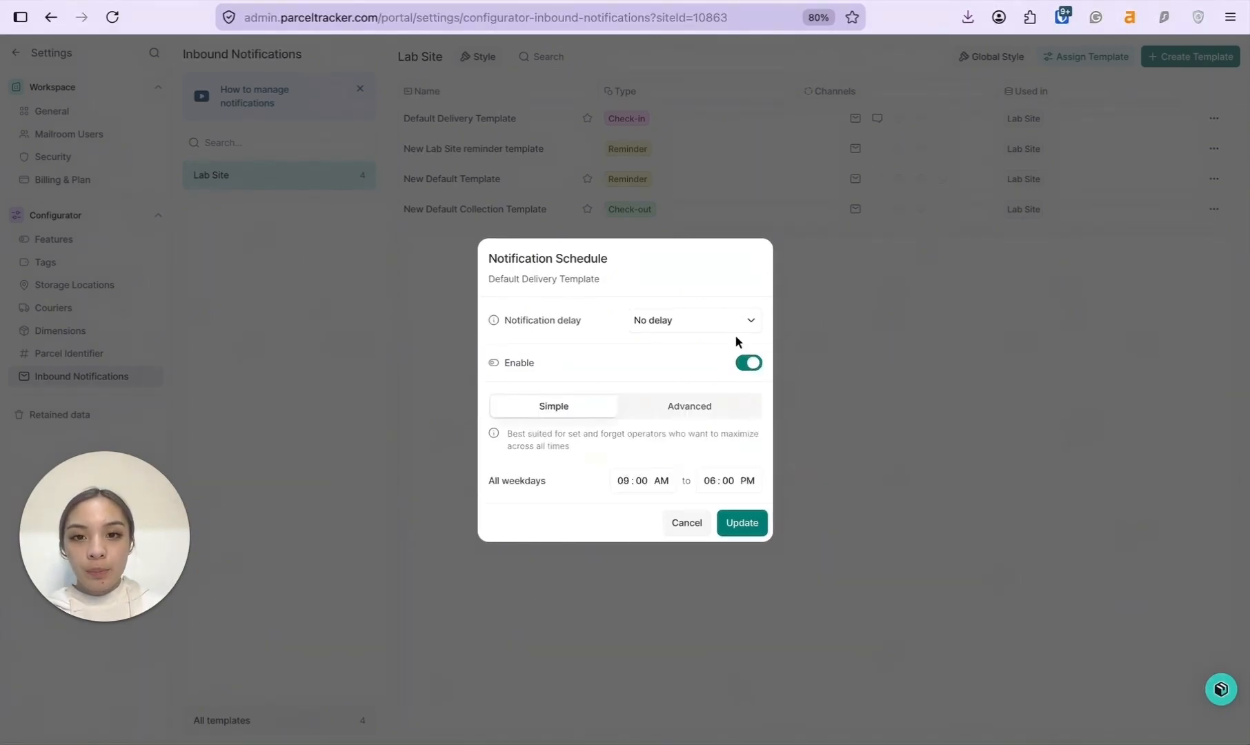
click(731, 326)
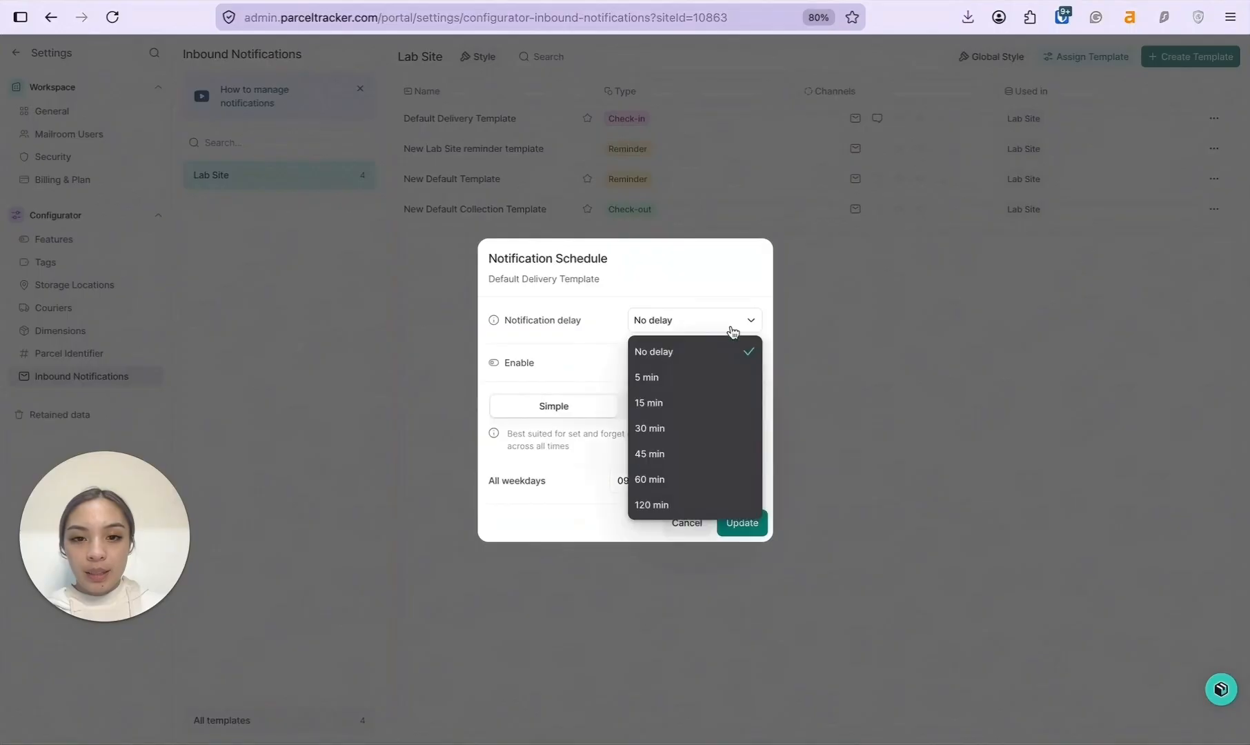
click(677, 454)
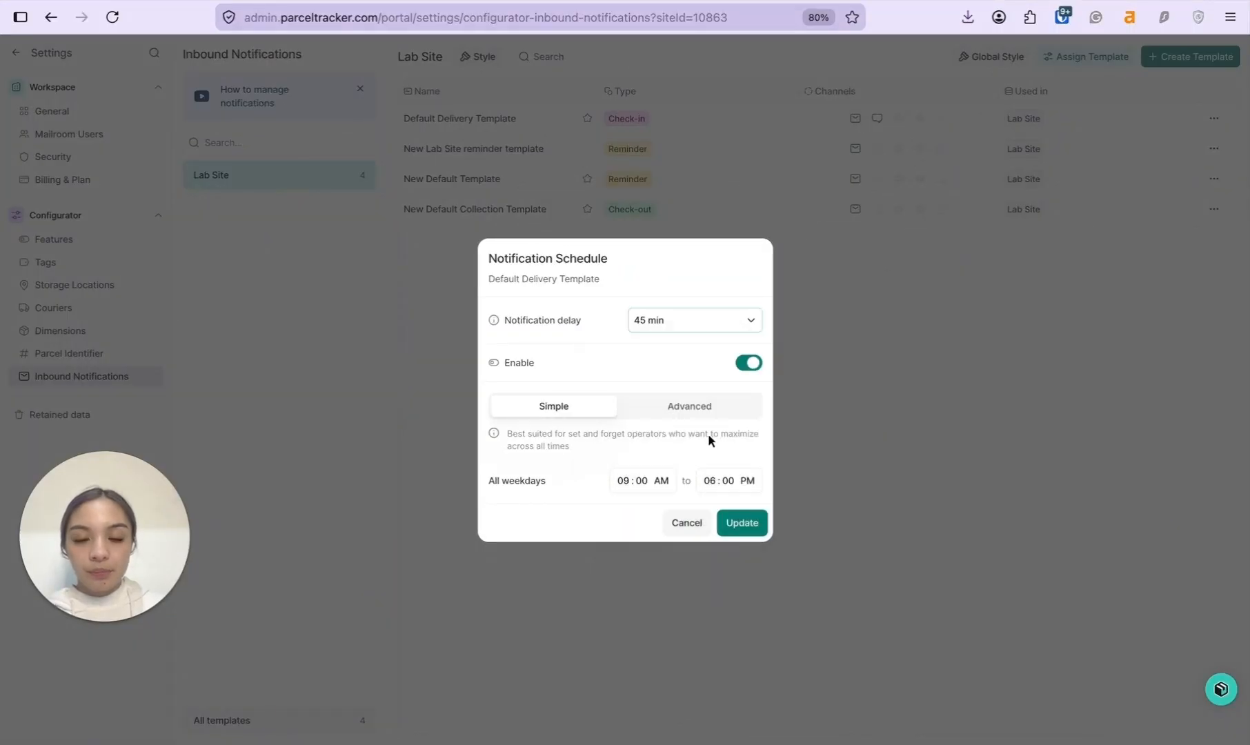
click(756, 528)
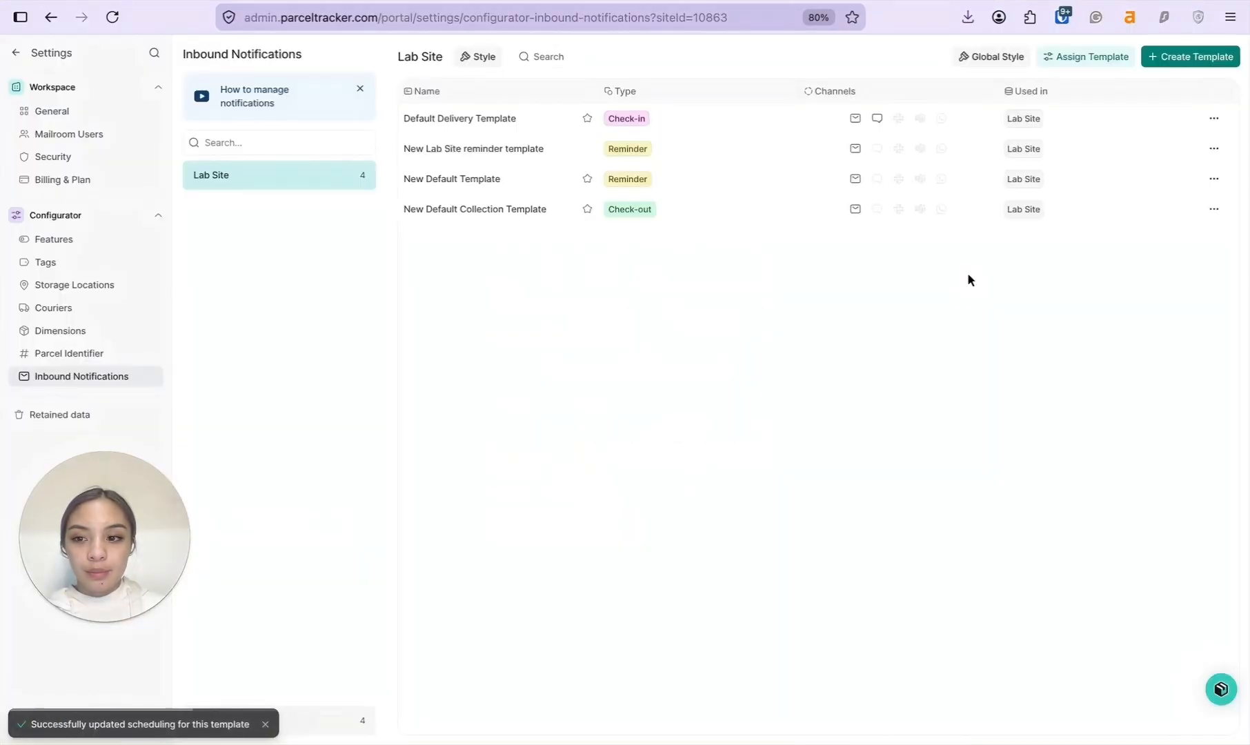